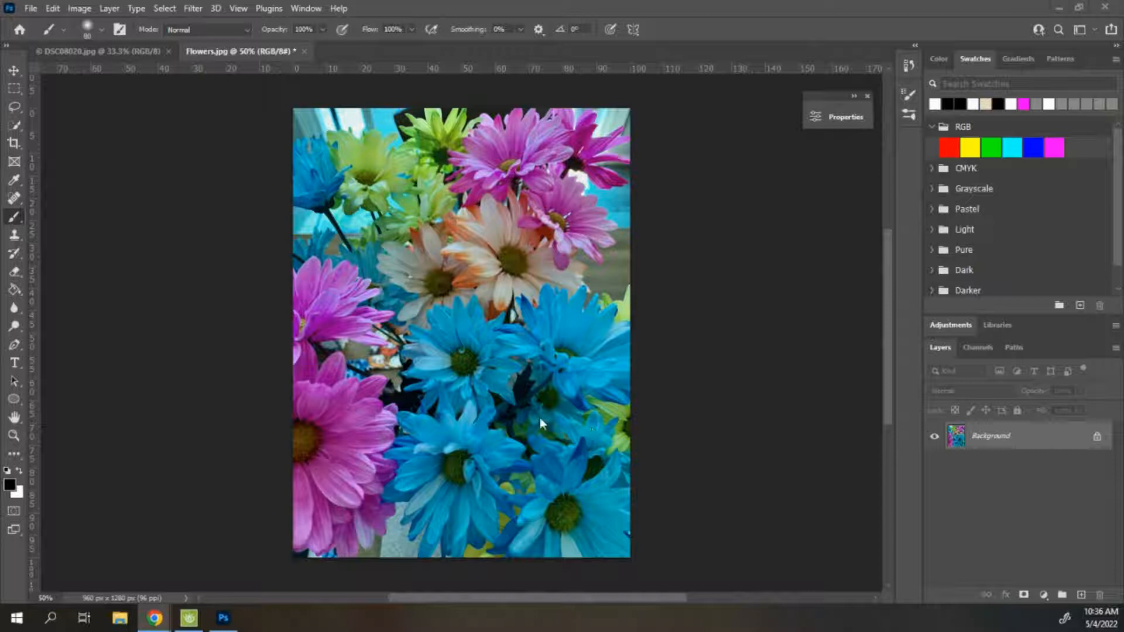
# - Add a Black & White adjustment layer above the Background and move its properties clear of the photo
pyautogui.click(1049, 597)
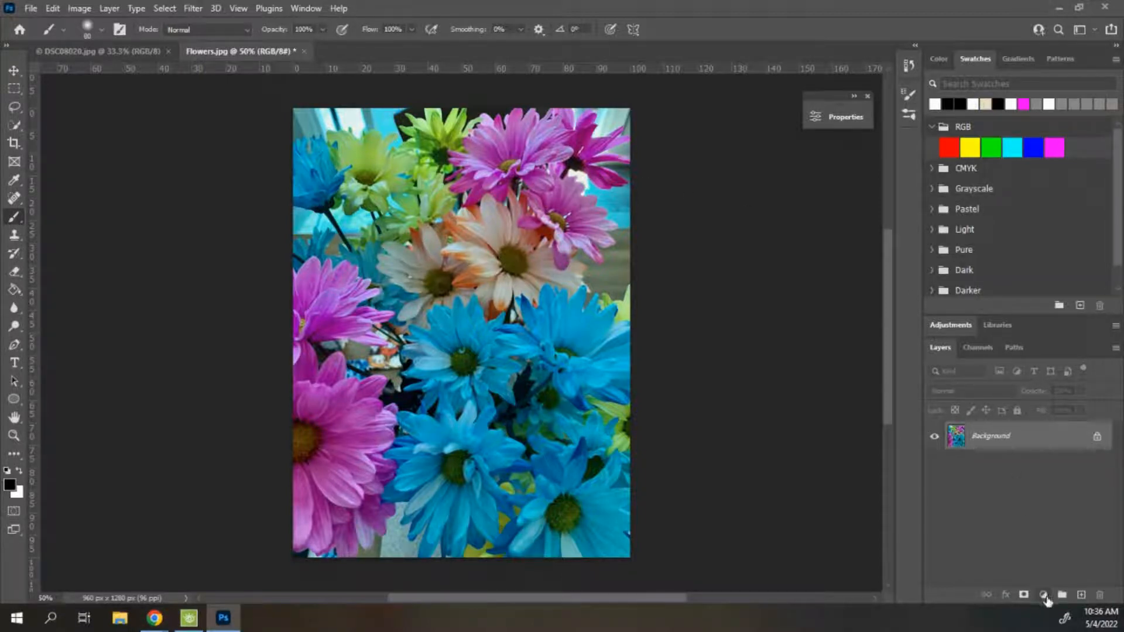
pyautogui.click(1045, 596)
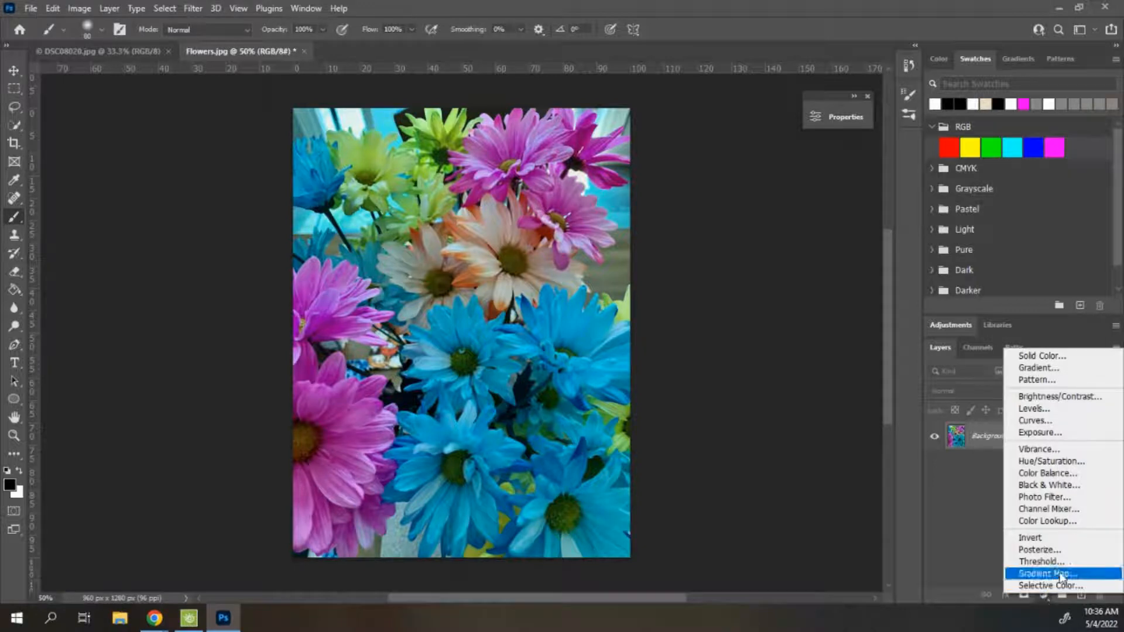
pyautogui.click(1063, 489)
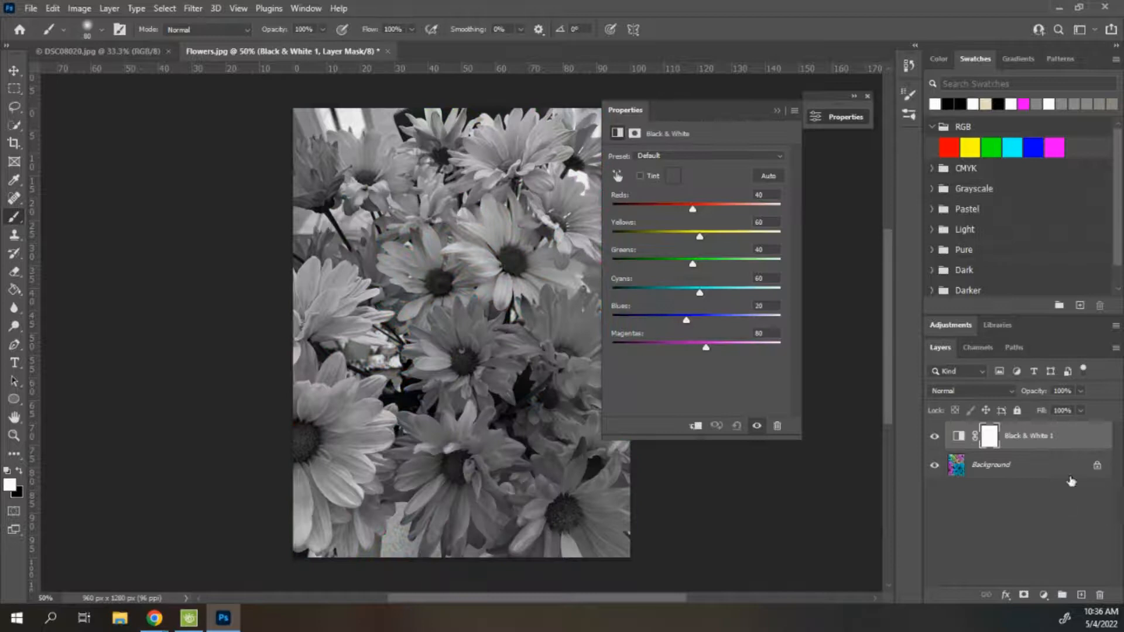
pyautogui.moveTo(696, 116); pyautogui.dragTo(761, 146)
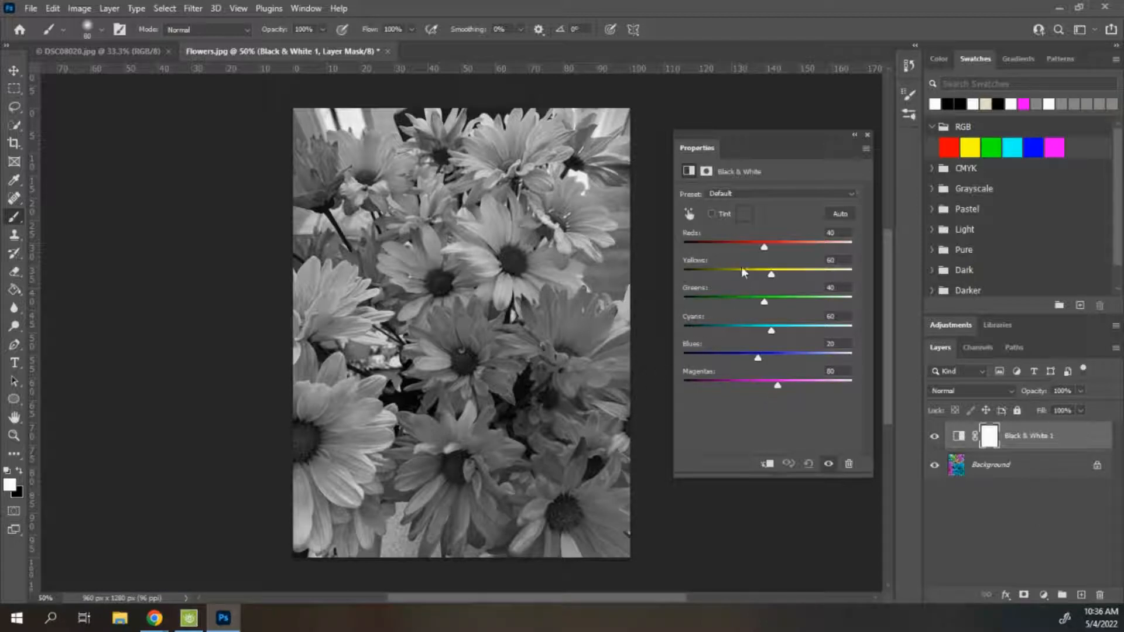
# - Set the Black & White adjustment's Yellows to 83, Blues to 29 and Magentas to 48
pyautogui.moveTo(769, 273); pyautogui.dragTo(778, 279)
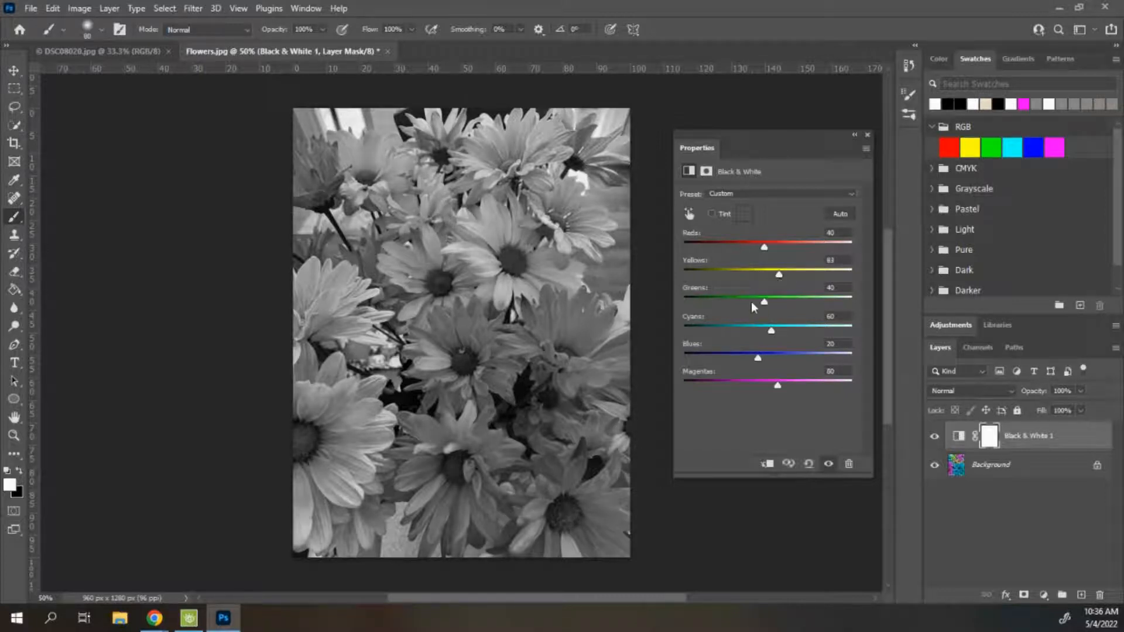
pyautogui.moveTo(765, 303)
pyautogui.mouseDown()
pyautogui.moveTo(750, 304)
pyautogui.moveTo(778, 305)
pyautogui.moveTo(764, 308)
pyautogui.mouseUp()
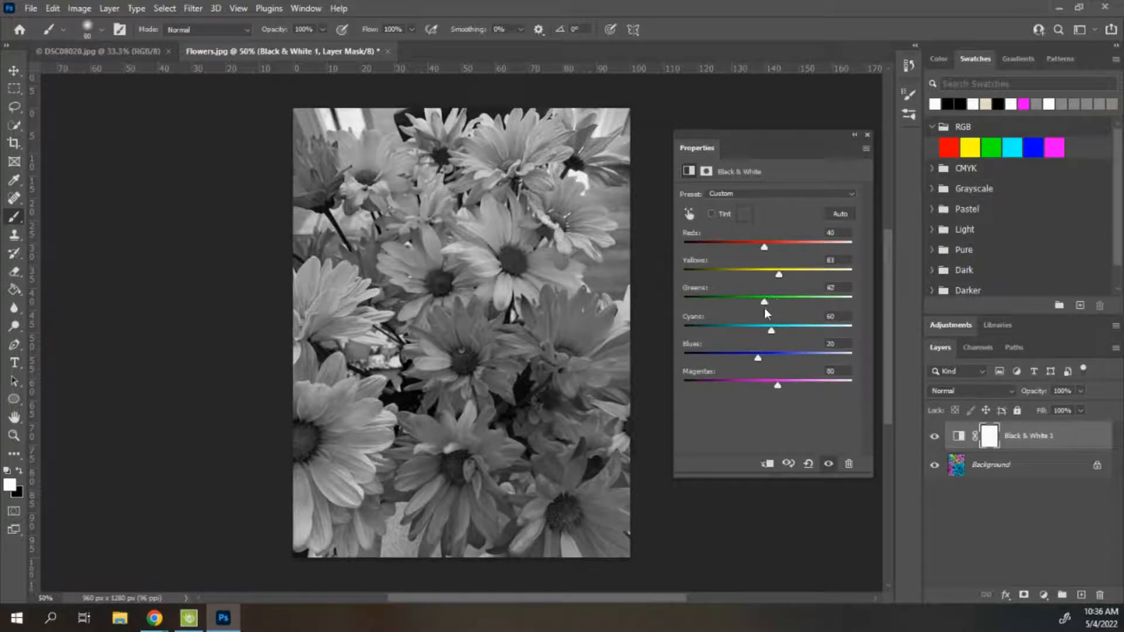
pyautogui.moveTo(758, 358); pyautogui.dragTo(767, 385)
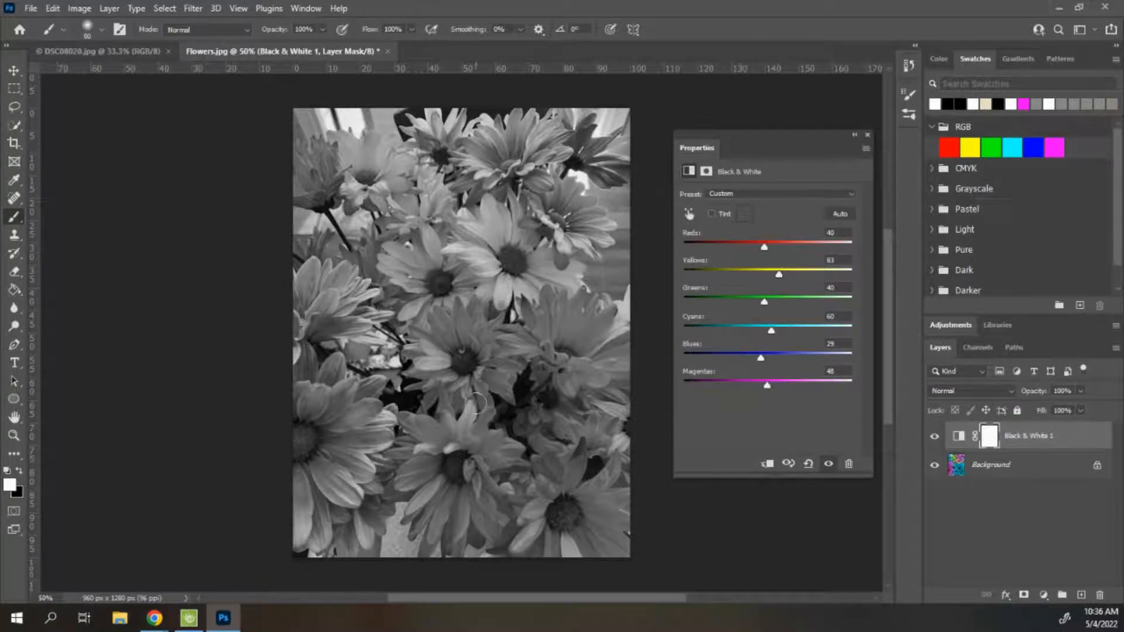
# - Collapse the adjustment properties and toggle the Black & White layer off and on to compare it with the colour original
pyautogui.click(854, 136)
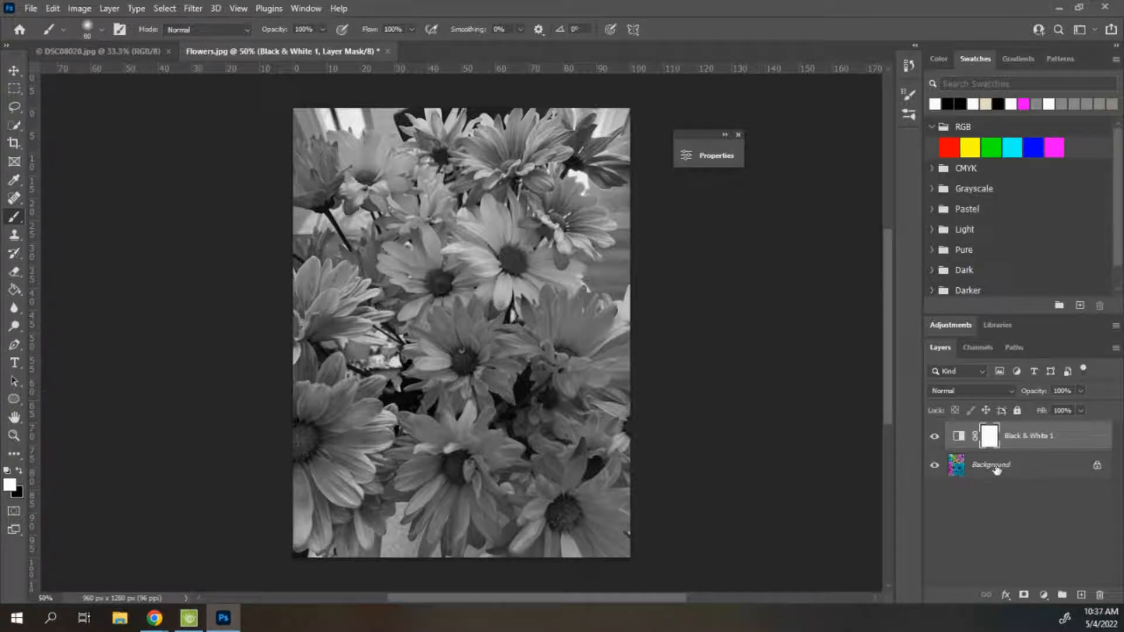
pyautogui.click(934, 435)
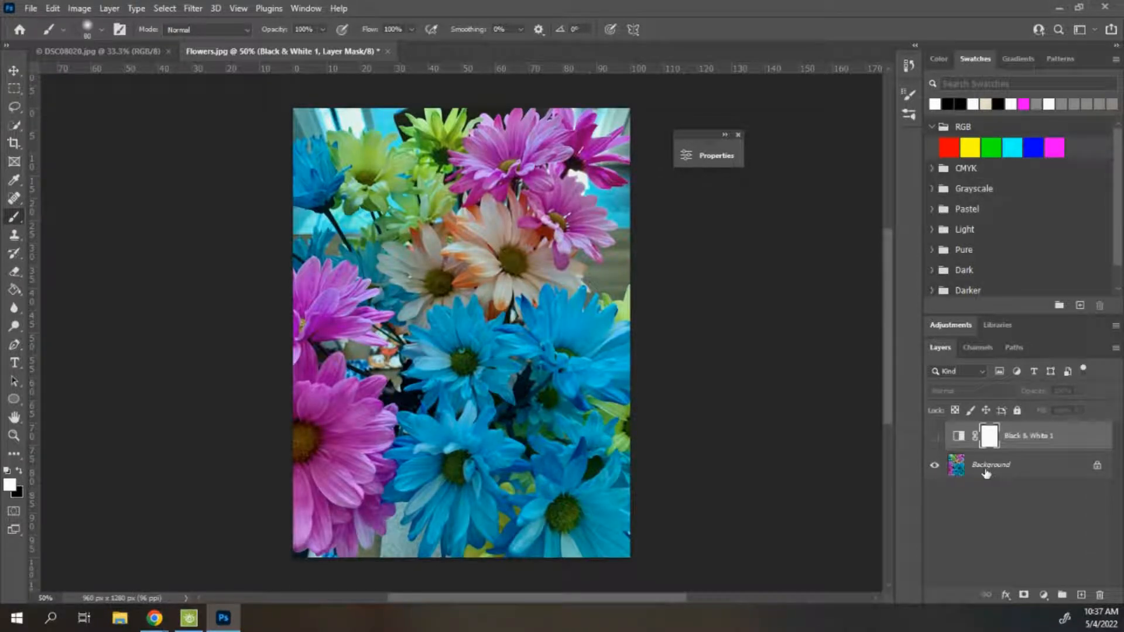
pyautogui.click(935, 437)
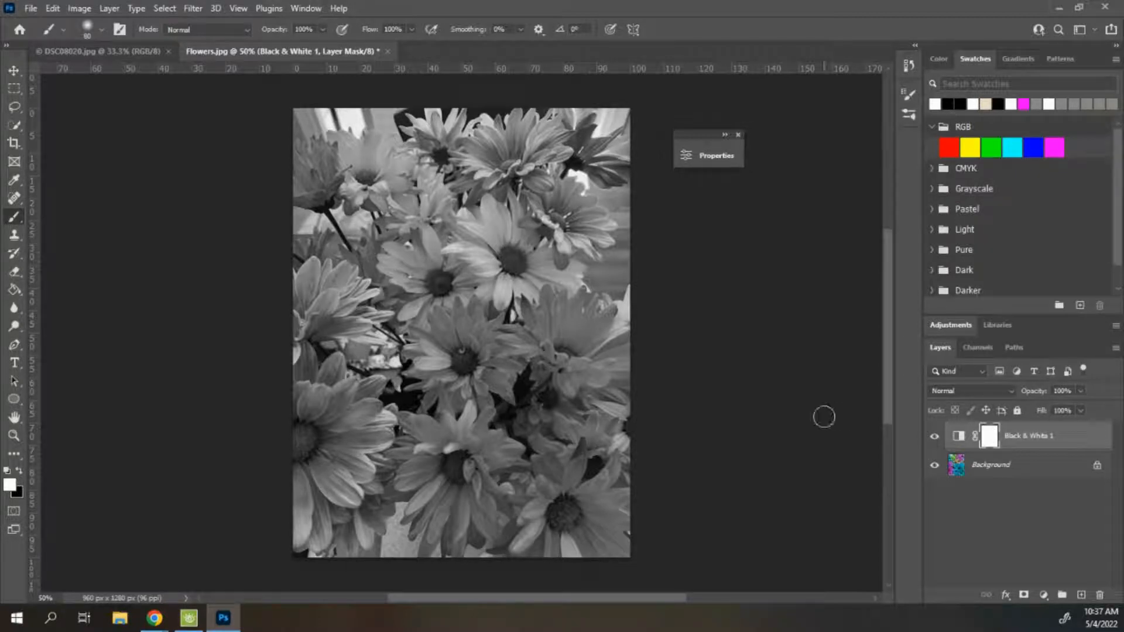
# - Paint black on the Black & White layer mask with a 61 px soft round brush over the upper petals of the lower-left flower
pyautogui.click(19, 471)
pyautogui.hotkey('ctrl', '+')
pyautogui.hotkey('ctrl', '+')
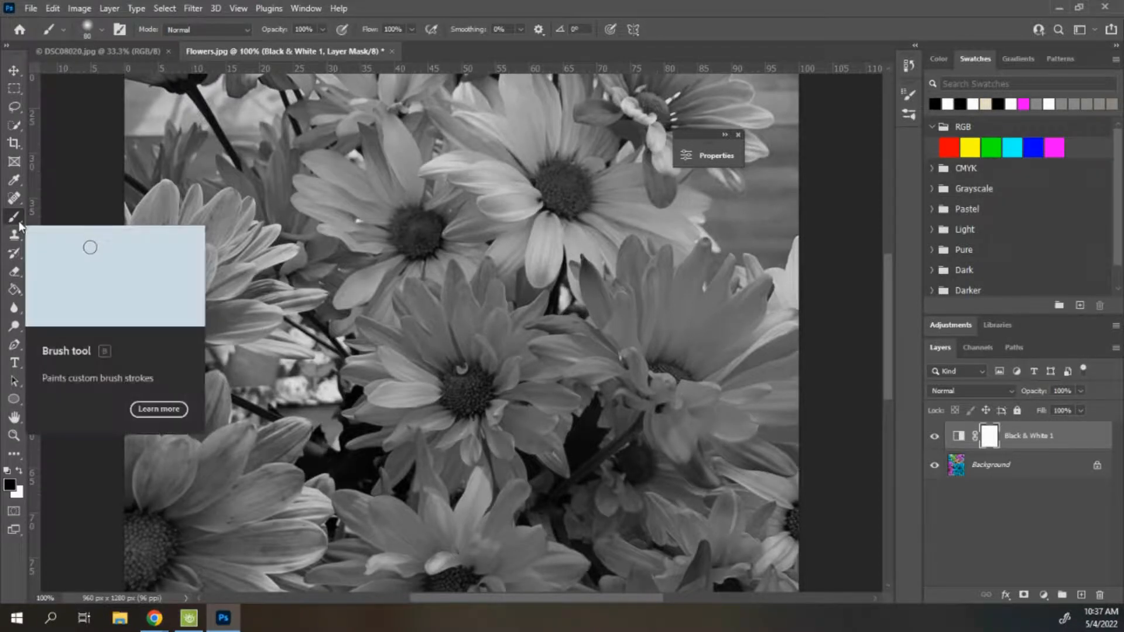
pyautogui.click(98, 31)
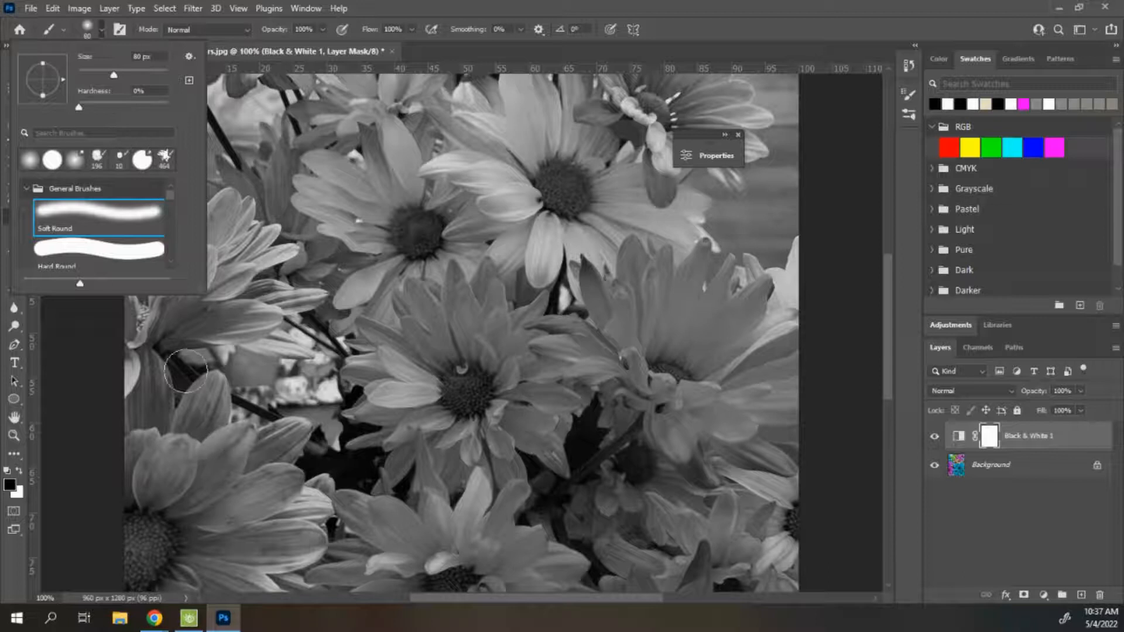
pyautogui.moveTo(111, 72); pyautogui.dragTo(106, 73)
pyautogui.moveTo(234, 447); pyautogui.dragTo(241, 439)
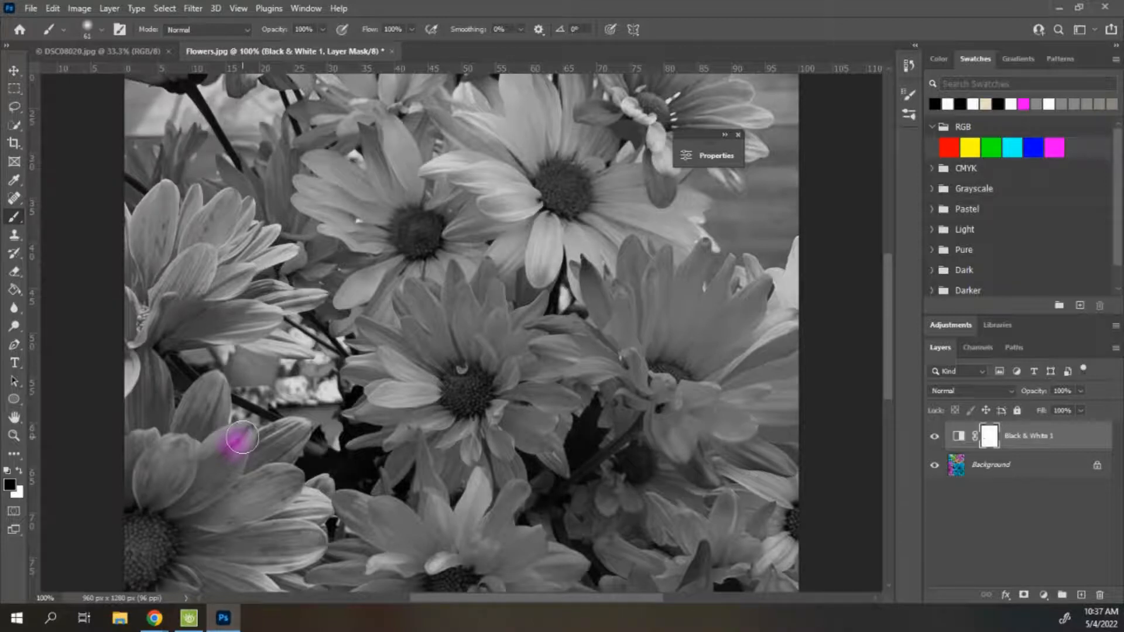
pyautogui.moveTo(231, 444)
pyautogui.mouseDown()
pyautogui.moveTo(173, 509)
pyautogui.moveTo(200, 502)
pyautogui.moveTo(223, 488)
pyautogui.moveTo(235, 457)
pyautogui.moveTo(186, 471)
pyautogui.moveTo(187, 454)
pyautogui.moveTo(168, 452)
pyautogui.moveTo(148, 498)
pyautogui.moveTo(173, 471)
pyautogui.moveTo(142, 447)
pyautogui.moveTo(126, 463)
pyautogui.moveTo(132, 489)
pyautogui.moveTo(149, 445)
pyautogui.moveTo(170, 461)
pyautogui.moveTo(232, 403)
pyautogui.moveTo(209, 404)
pyautogui.moveTo(209, 437)
pyautogui.moveTo(200, 431)
pyautogui.moveTo(211, 388)
pyautogui.moveTo(172, 437)
pyautogui.mouseUp()
# - Paint white on the mask over the stray blue beside the coloured petals, reducing the brush to 36 px
pyautogui.click(20, 471)
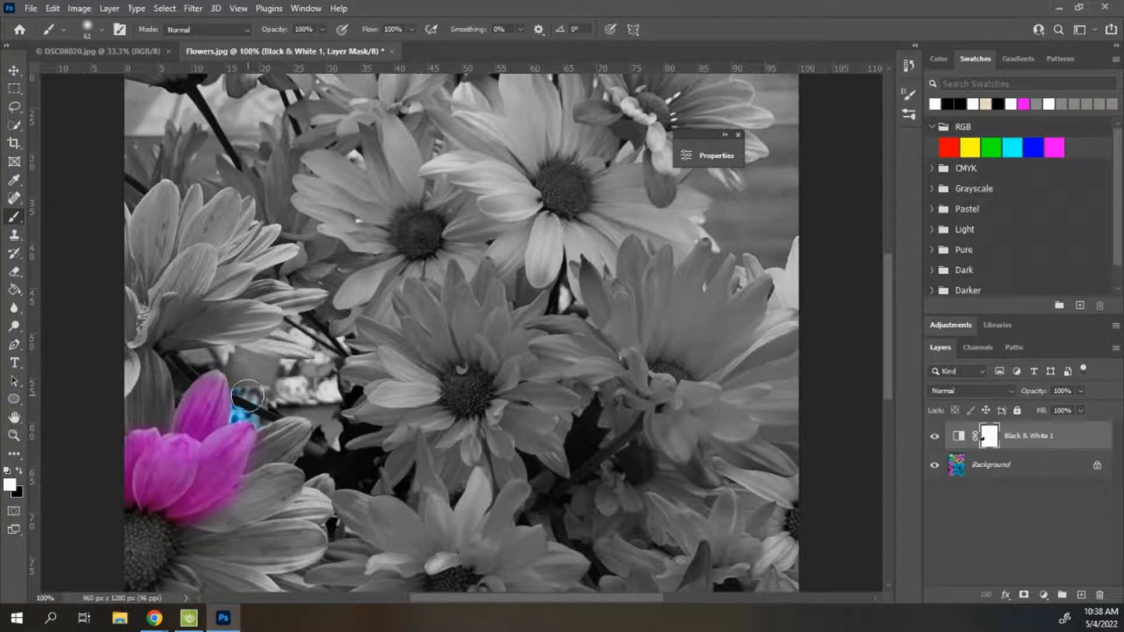
pyautogui.moveTo(249, 406)
pyautogui.mouseDown()
pyautogui.moveTo(261, 405)
pyautogui.moveTo(243, 382)
pyautogui.mouseUp()
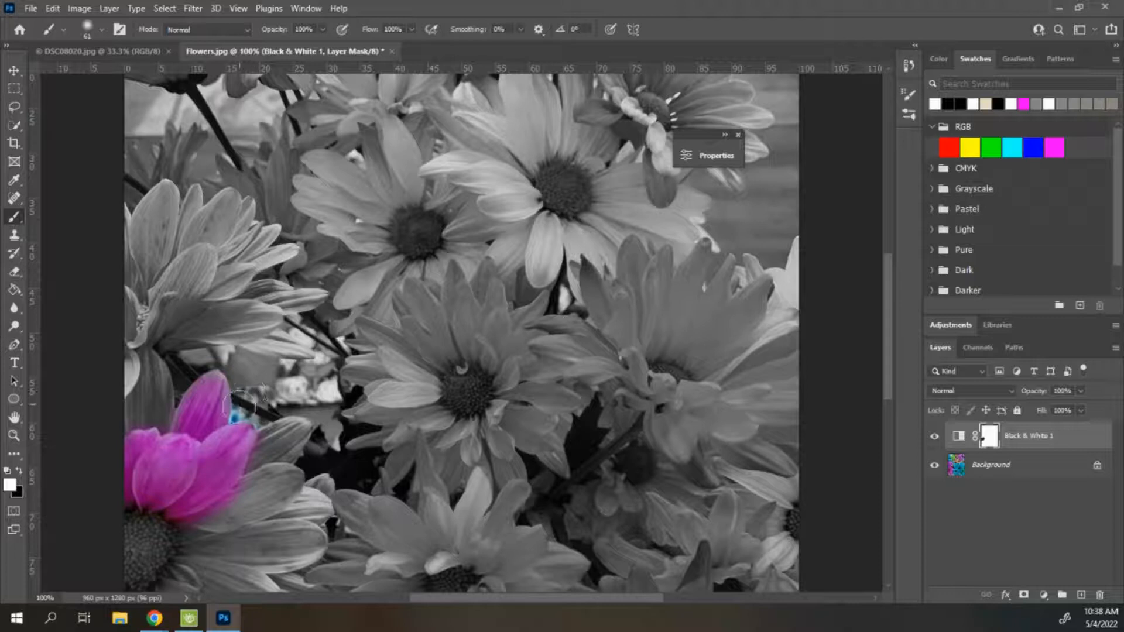
pyautogui.click(102, 33)
pyautogui.moveTo(105, 78); pyautogui.dragTo(94, 76)
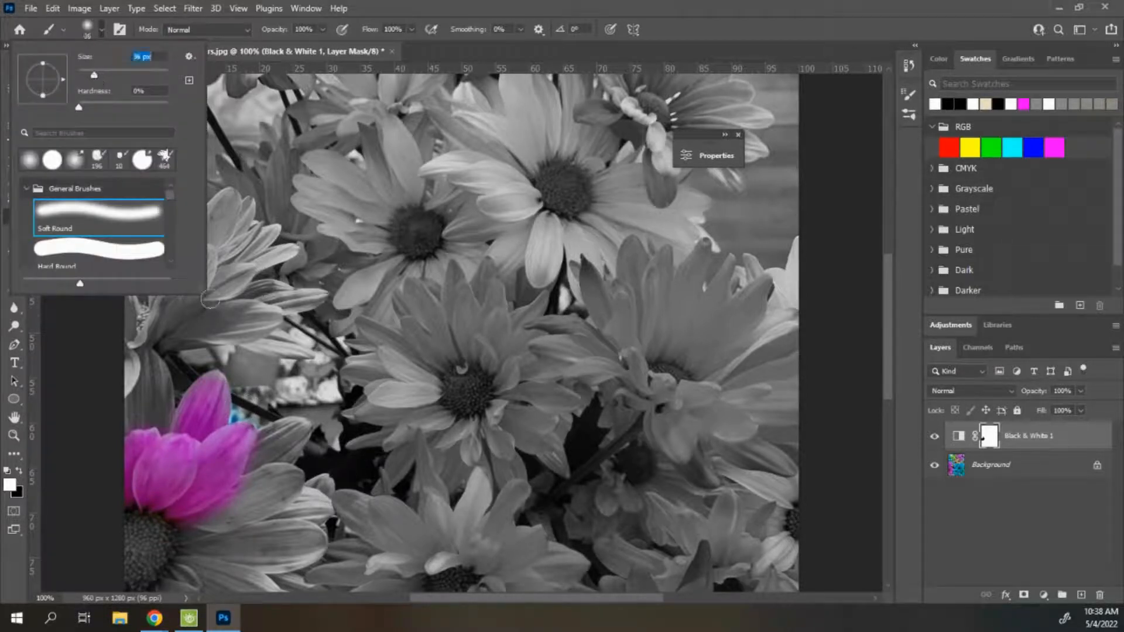
pyautogui.click(242, 409)
pyautogui.moveTo(242, 410)
pyautogui.mouseDown()
pyautogui.moveTo(259, 415)
pyautogui.moveTo(242, 383)
pyautogui.mouseUp()
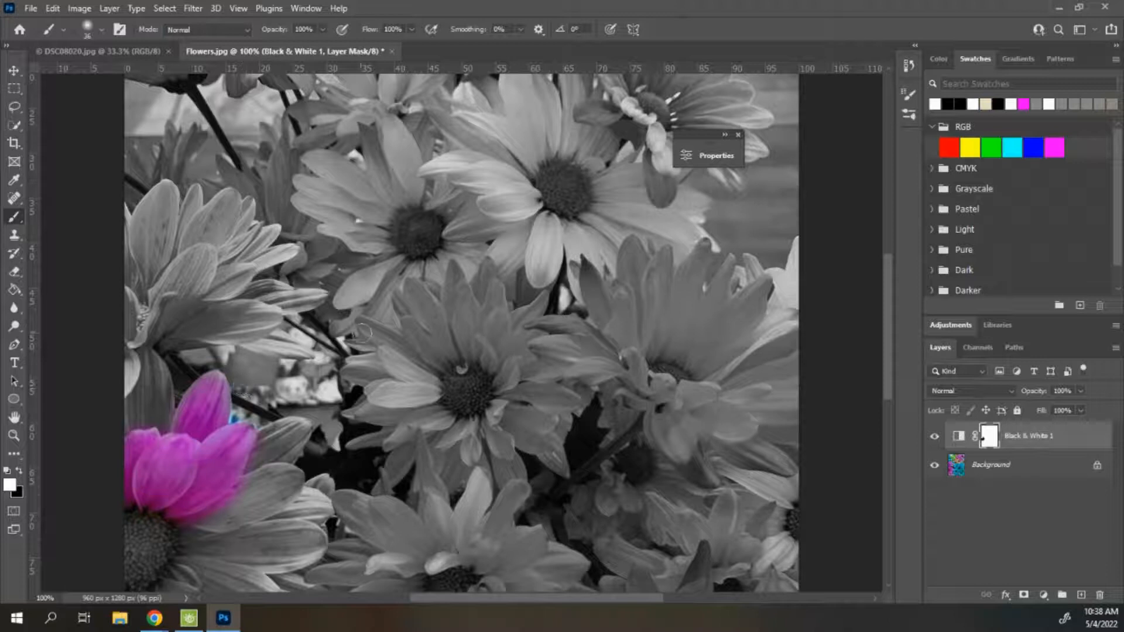
# - Paint black on the mask over another right-hand petal and the centre of the lower-left flower
pyautogui.click(19, 470)
pyautogui.moveTo(193, 534)
pyautogui.mouseDown()
pyautogui.moveTo(183, 526)
pyautogui.moveTo(263, 477)
pyautogui.moveTo(287, 474)
pyautogui.moveTo(294, 489)
pyautogui.moveTo(273, 508)
pyautogui.moveTo(199, 524)
pyautogui.moveTo(284, 483)
pyautogui.moveTo(231, 491)
pyautogui.moveTo(296, 480)
pyautogui.mouseUp()
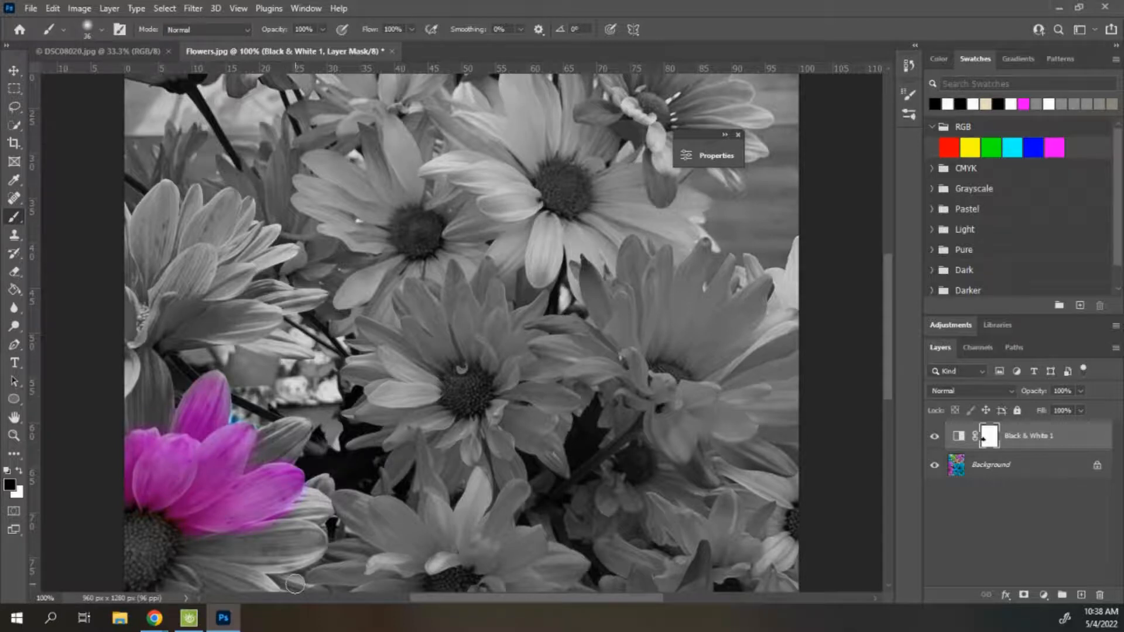
pyautogui.moveTo(137, 527)
pyautogui.mouseDown()
pyautogui.moveTo(131, 519)
pyautogui.moveTo(157, 543)
pyautogui.moveTo(141, 571)
pyautogui.moveTo(164, 547)
pyautogui.moveTo(147, 586)
pyautogui.moveTo(133, 577)
pyautogui.moveTo(143, 529)
pyautogui.moveTo(130, 547)
pyautogui.moveTo(132, 533)
pyautogui.mouseUp()
# - Delete the Black & White adjustment layer together with its painted mask
pyautogui.hotkey('ctrl', '-')
pyautogui.hotkey('ctrl', '-')
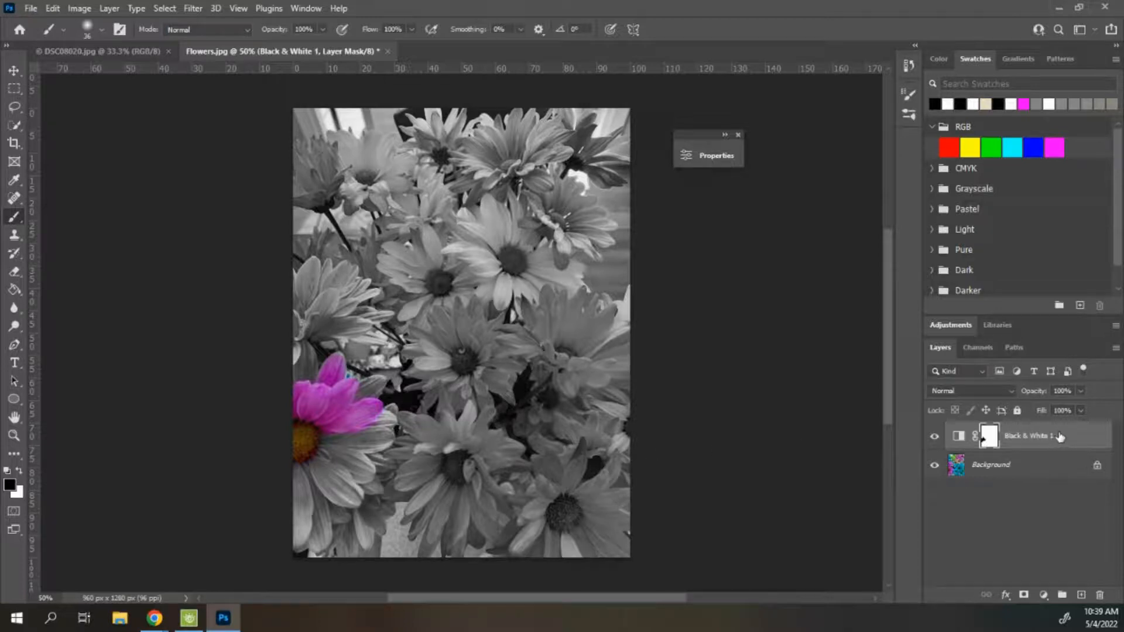
pyautogui.click(1026, 432)
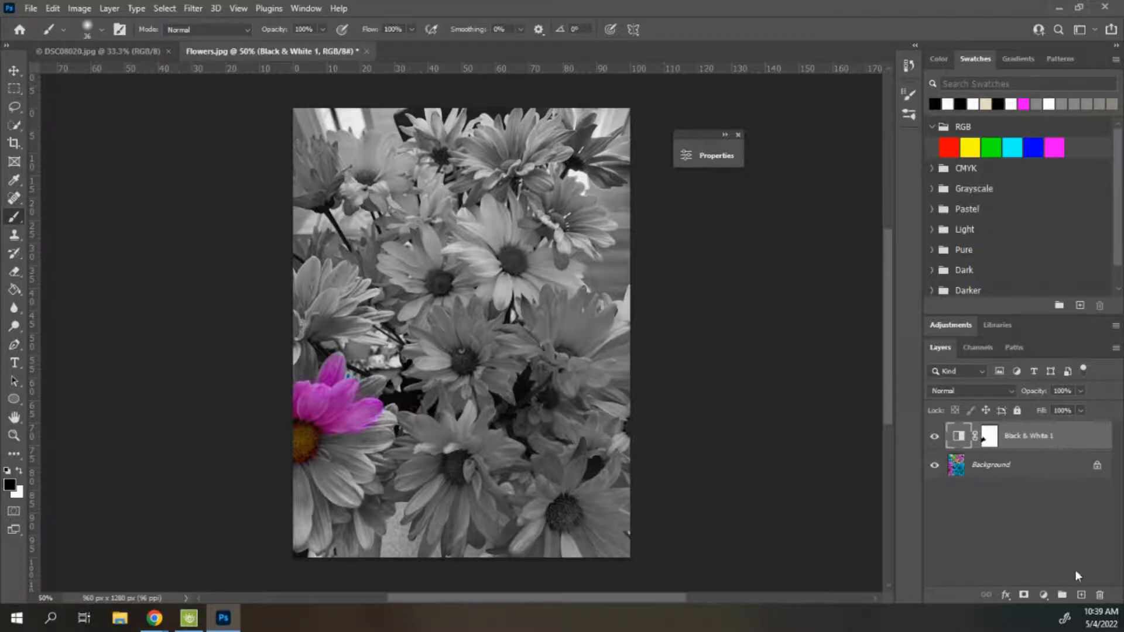
pyautogui.click(1101, 595)
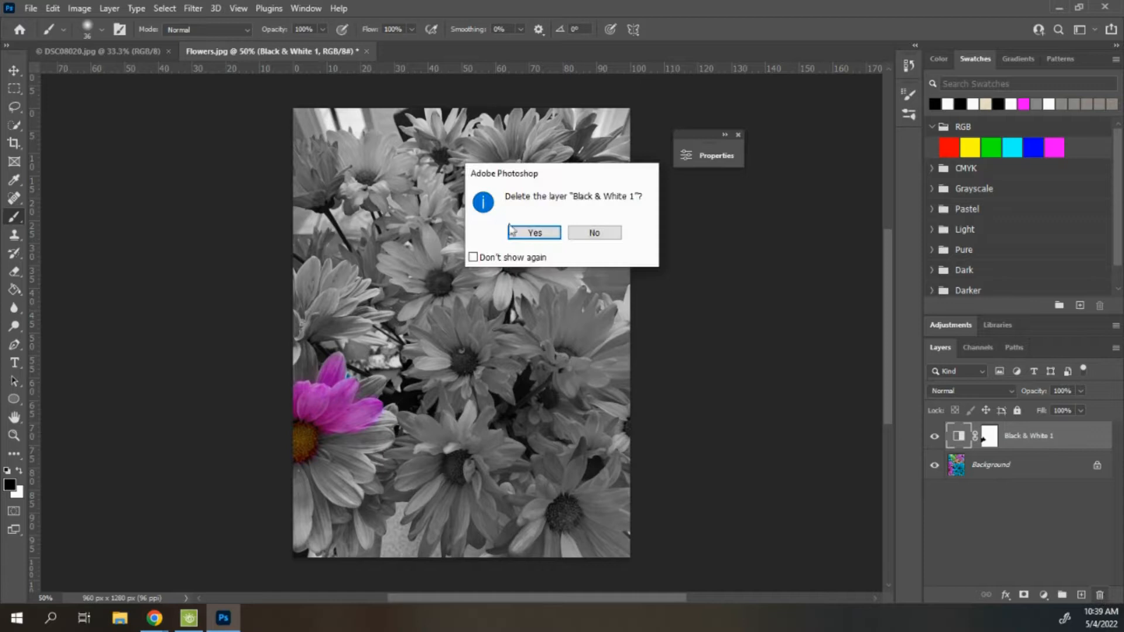
pyautogui.click(534, 233)
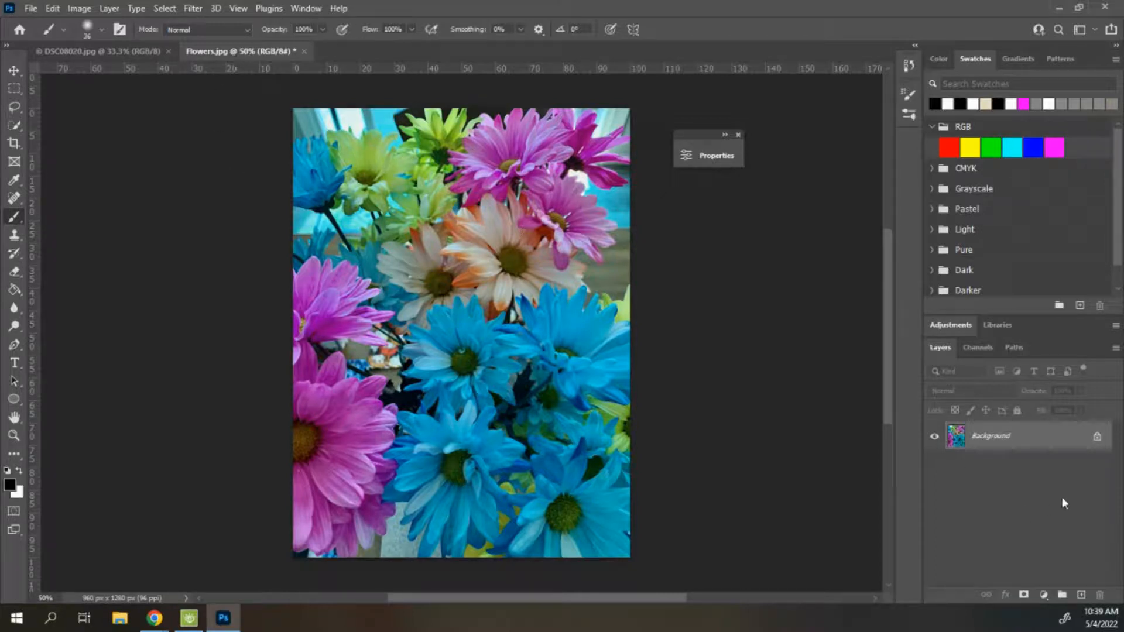
pyautogui.click(1081, 595)
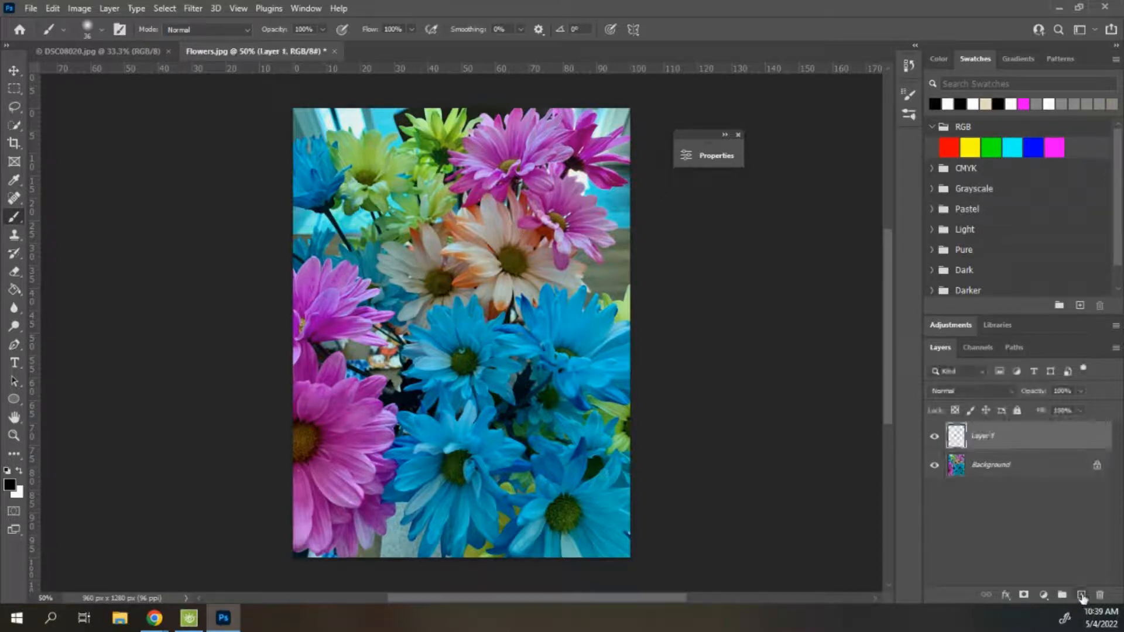
pyautogui.rightClick(1033, 439)
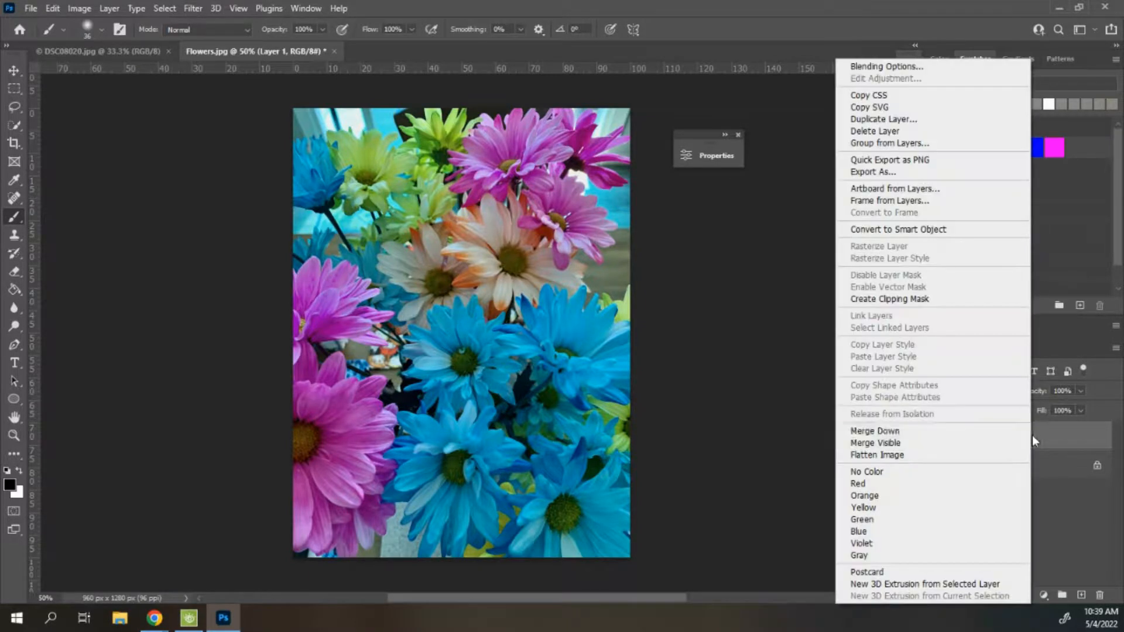
pyautogui.click(1097, 592)
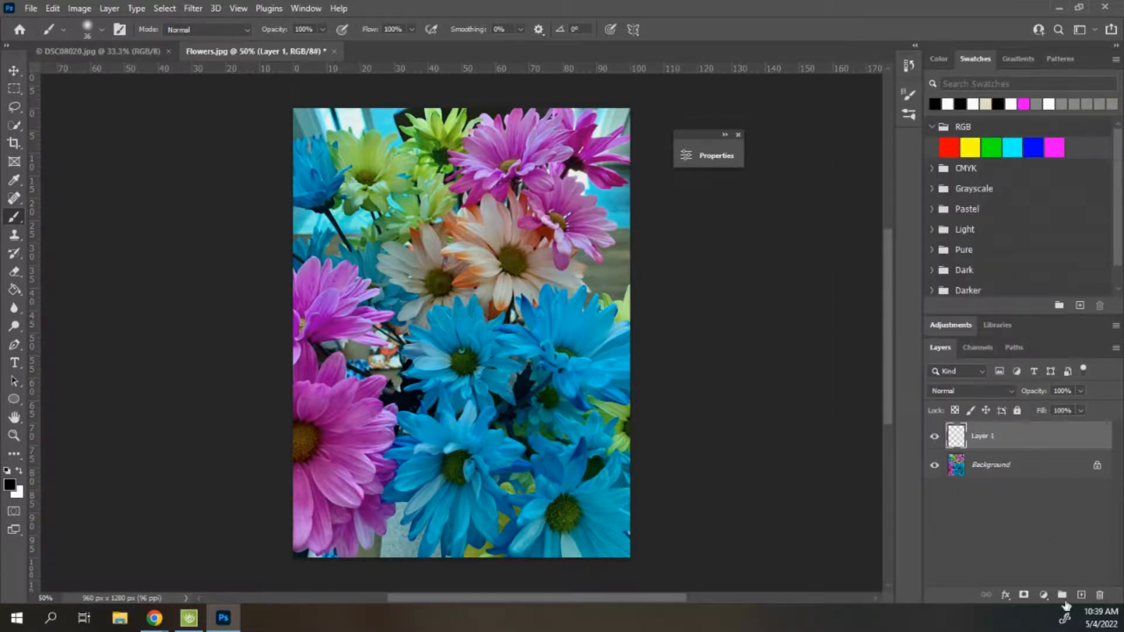
pyautogui.click(1099, 594)
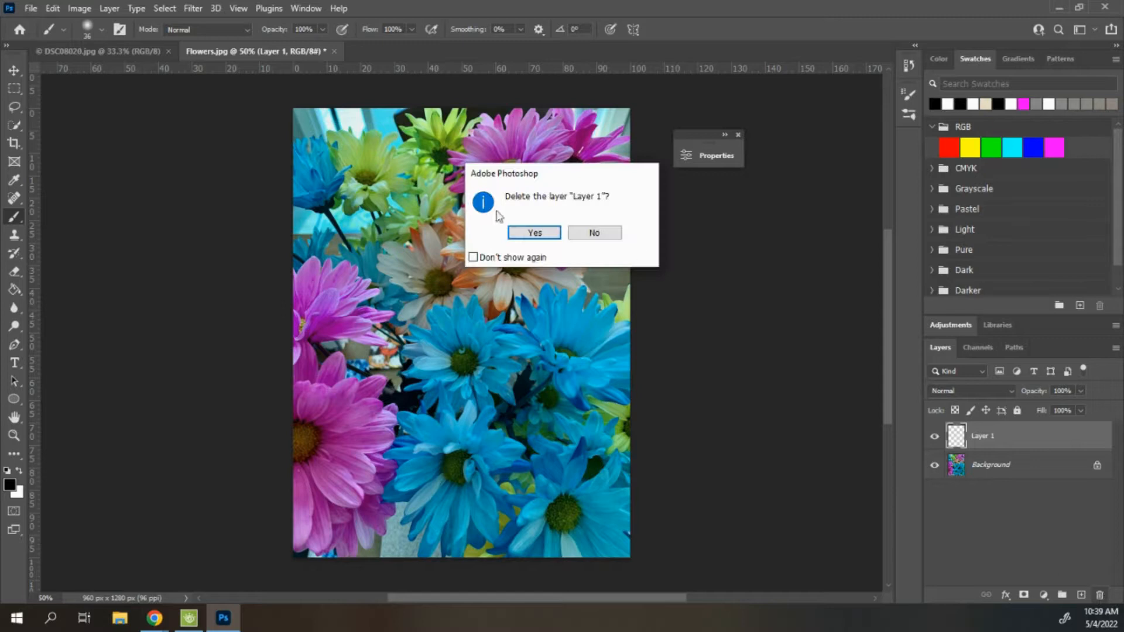
pyautogui.click(534, 233)
# - Add a Black & White adjustment layer above the Background with Yellows set to 85, and close its properties
pyautogui.click(1044, 596)
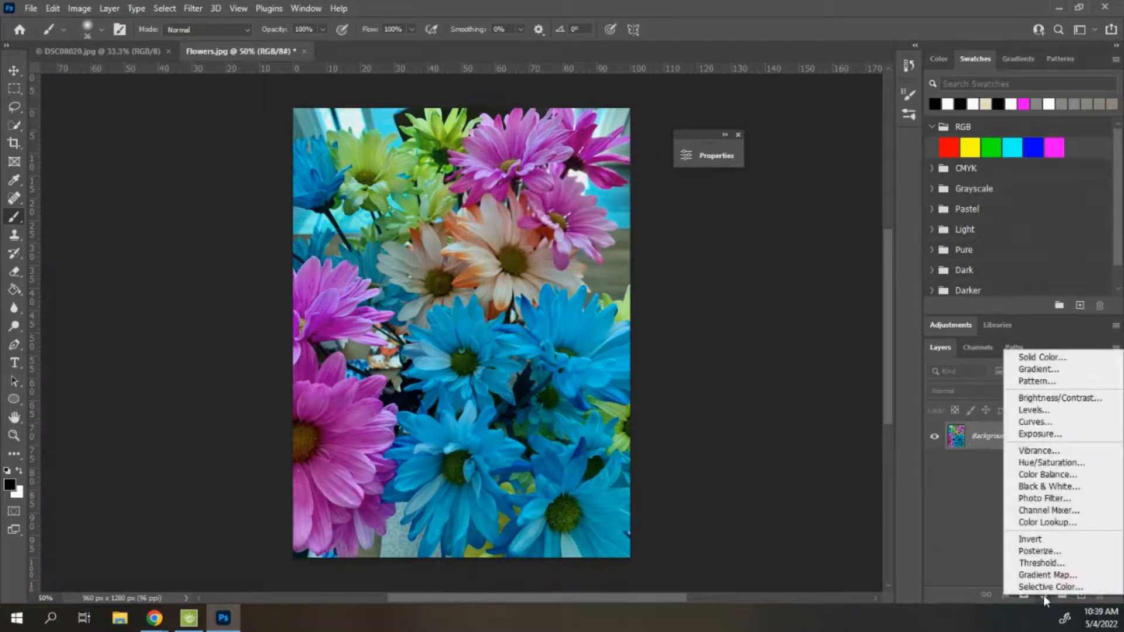
pyautogui.click(1042, 488)
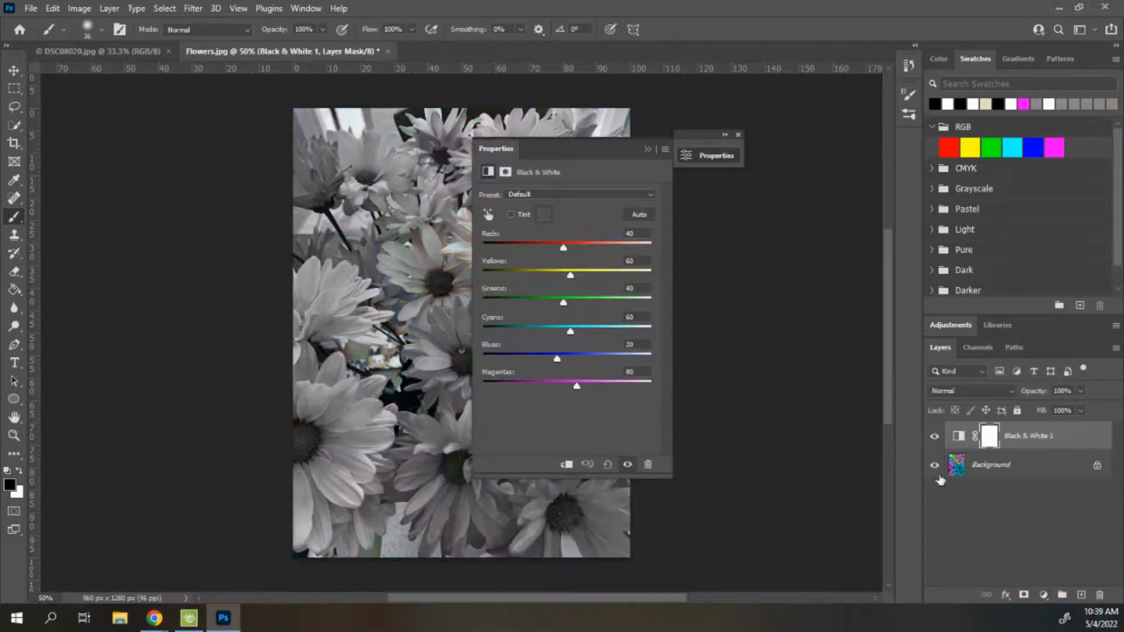
pyautogui.moveTo(561, 148); pyautogui.dragTo(738, 174)
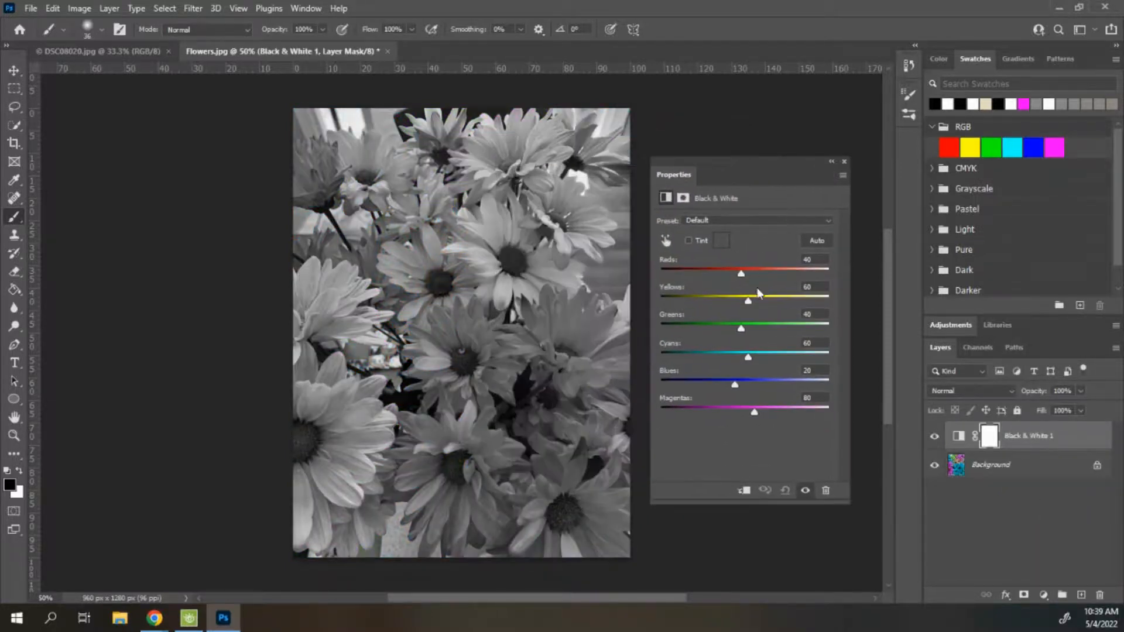
pyautogui.moveTo(746, 302); pyautogui.dragTo(756, 301)
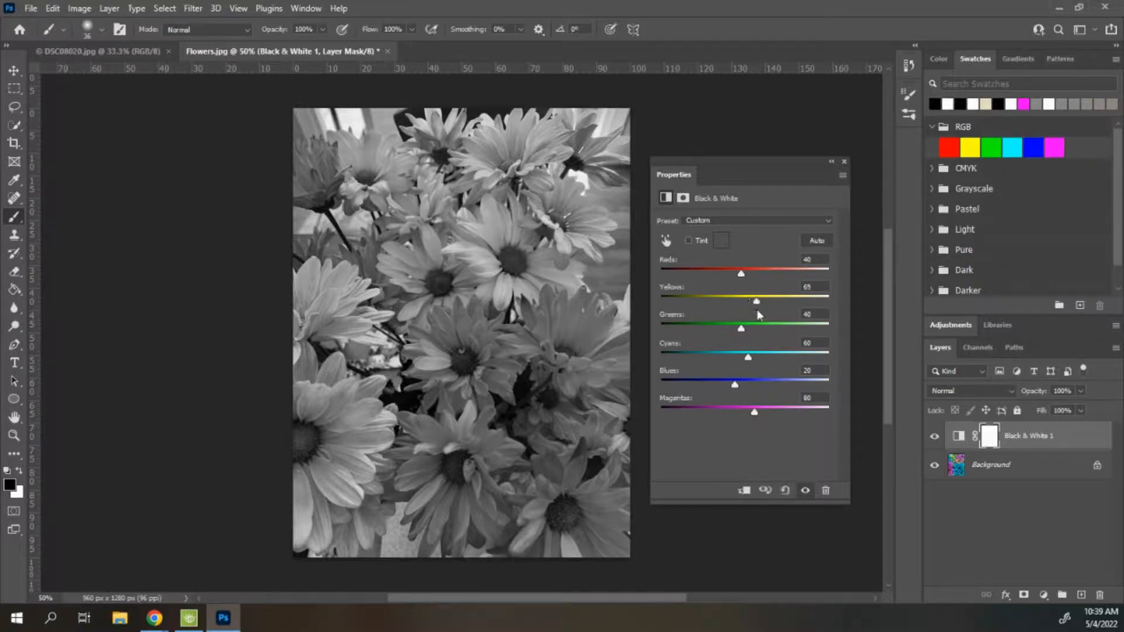
pyautogui.click(845, 162)
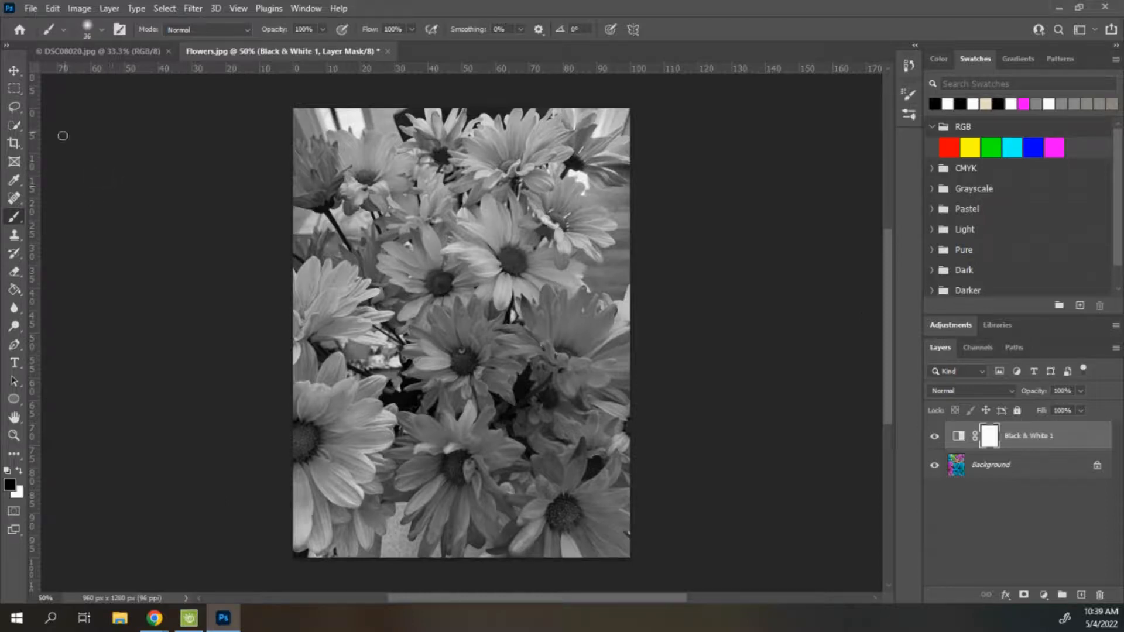
# - Paint black on the layer mask across the bottom row of flowers with a 448 px soft round brush
pyautogui.click(101, 27)
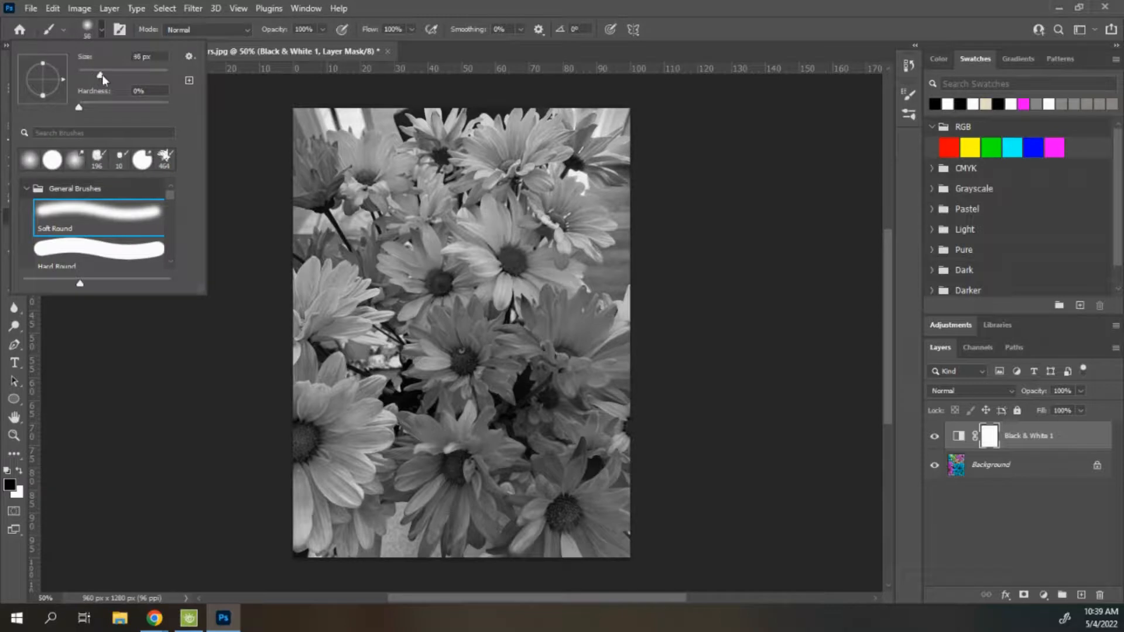
pyautogui.moveTo(118, 75); pyautogui.dragTo(119, 75)
pyautogui.moveTo(264, 539)
pyautogui.mouseDown()
pyautogui.moveTo(462, 508)
pyautogui.moveTo(618, 517)
pyautogui.mouseUp()
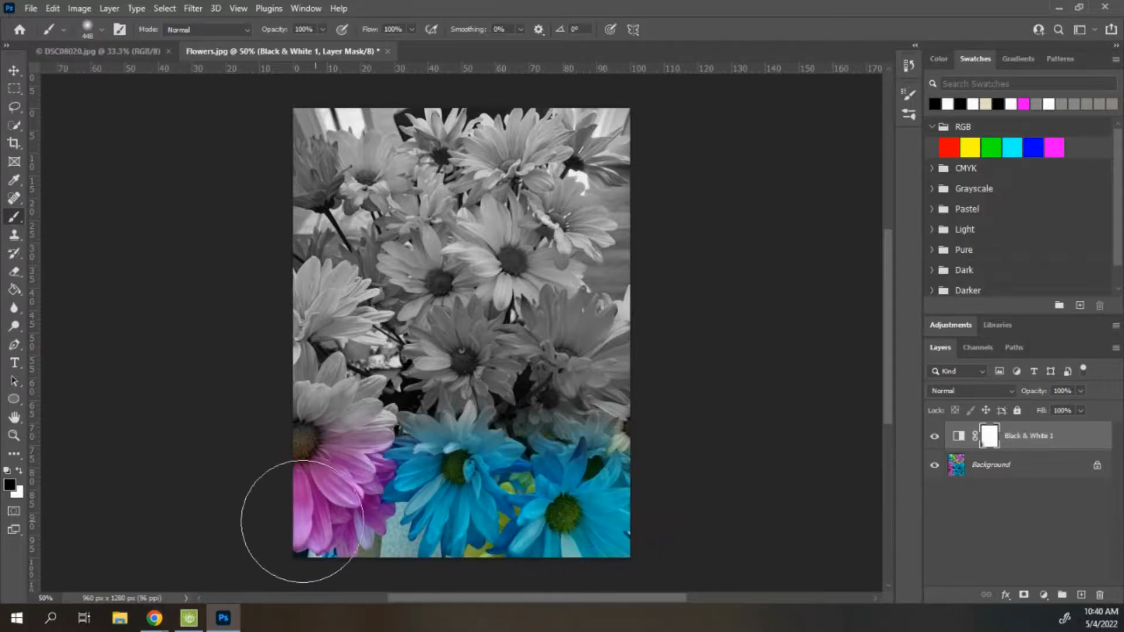
# - Lower the brush opacity to 68% and paint the mask across the band of flowers just above the coloured bottom row
pyautogui.click(322, 29)
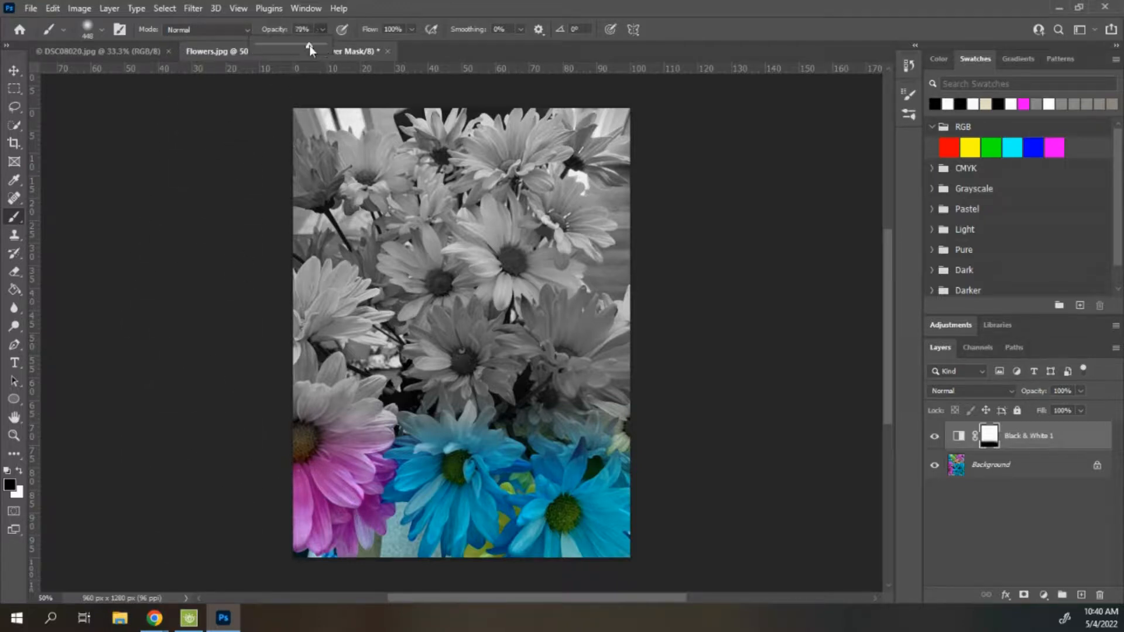
pyautogui.moveTo(303, 48); pyautogui.dragTo(301, 48)
pyautogui.moveTo(281, 389)
pyautogui.mouseDown()
pyautogui.moveTo(553, 394)
pyautogui.moveTo(658, 376)
pyautogui.mouseUp()
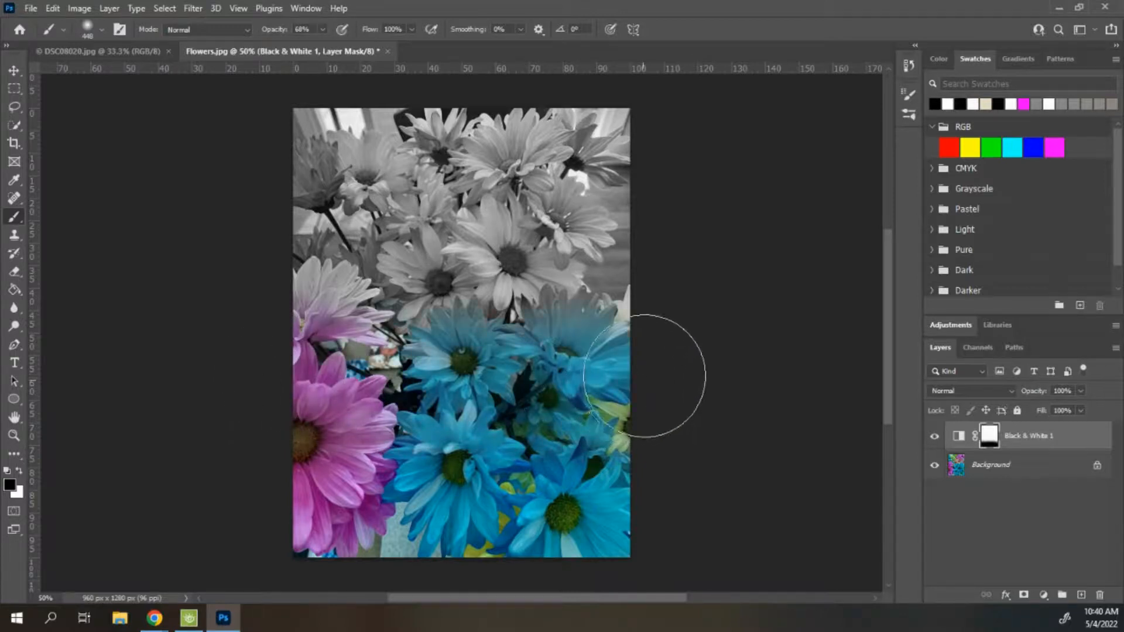
# - Lower the brush opacity to 42% and paint the mask across the middle band of flowers above the blue ones
pyautogui.click(322, 30)
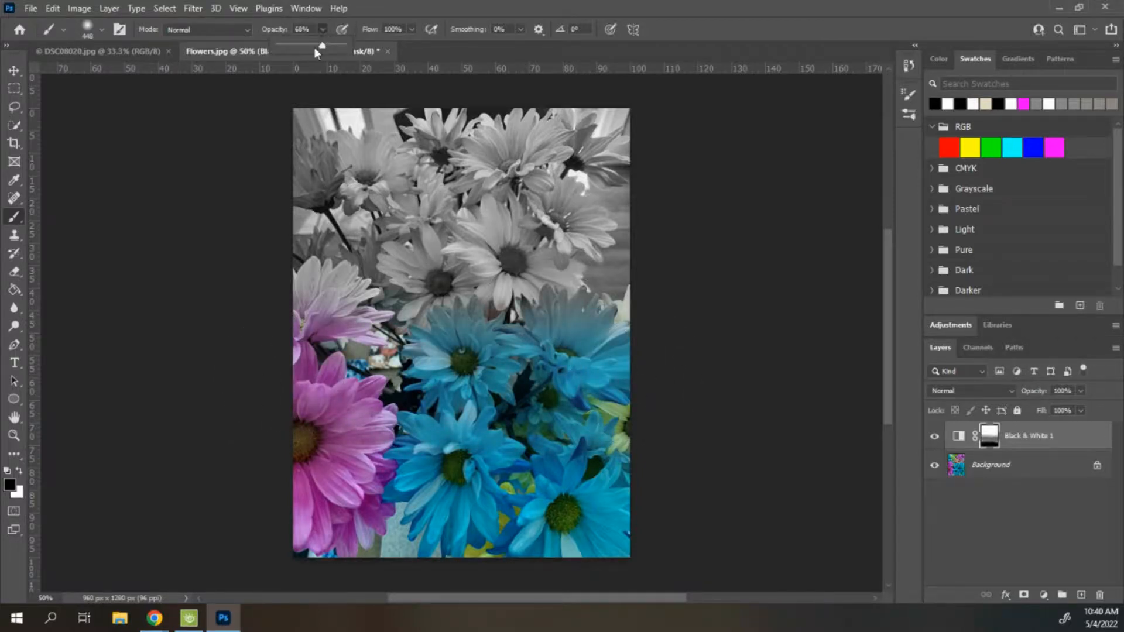
pyautogui.moveTo(306, 48); pyautogui.dragTo(305, 47)
pyautogui.moveTo(250, 263)
pyautogui.mouseDown()
pyautogui.moveTo(466, 291)
pyautogui.moveTo(615, 276)
pyautogui.mouseUp()
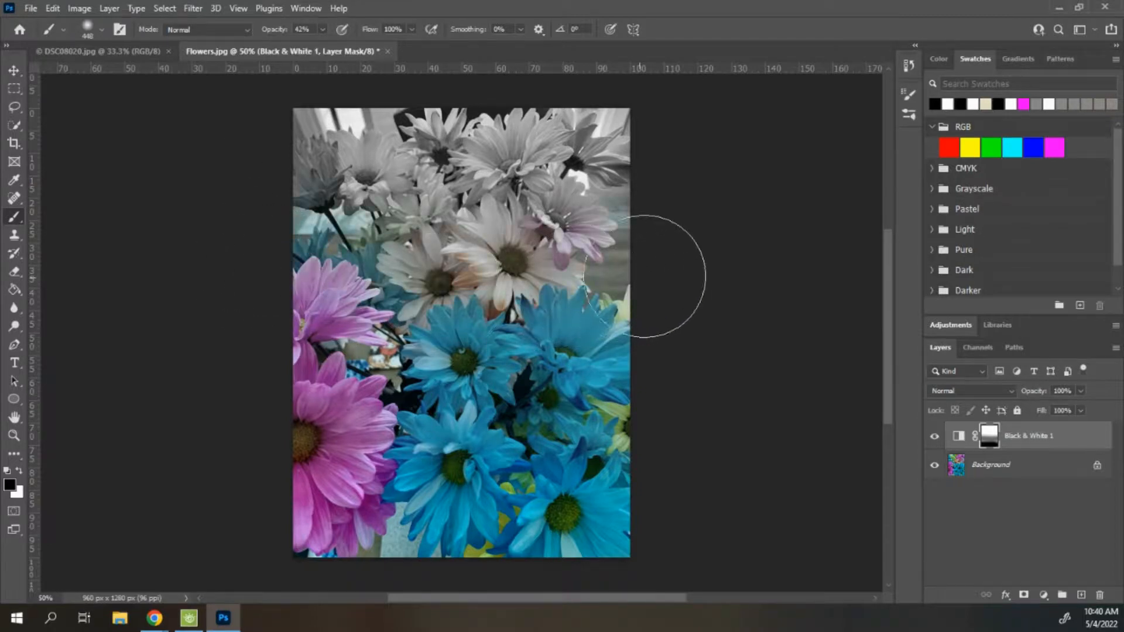
# - Lower the brush opacity to 15% and paint the mask across the uppermost band of flowers
pyautogui.click(321, 29)
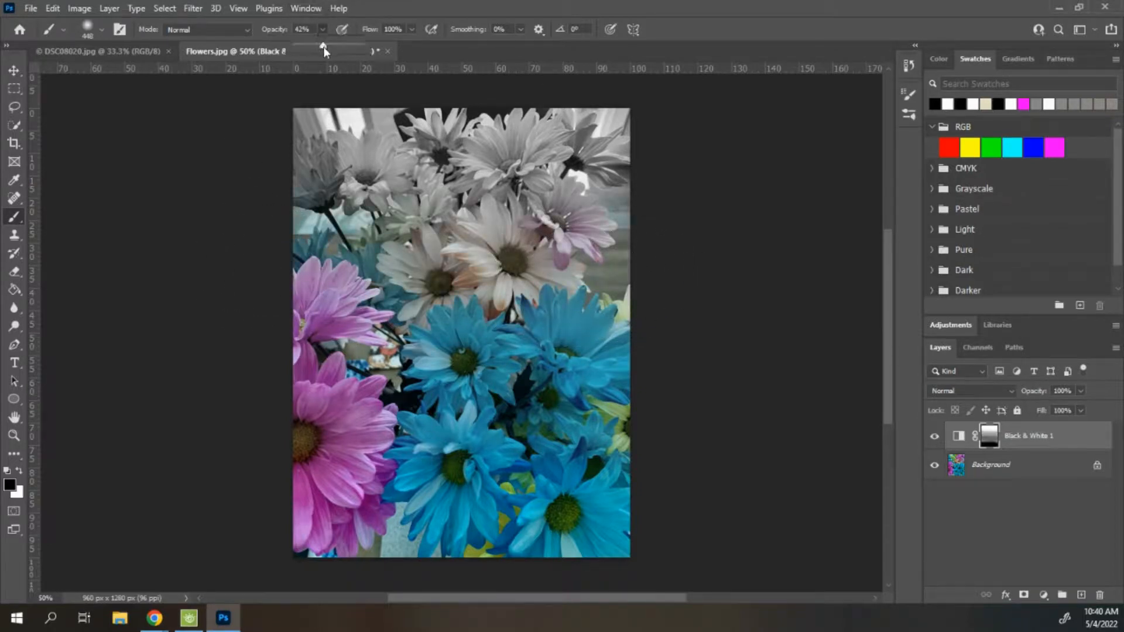
pyautogui.moveTo(306, 50); pyautogui.dragTo(303, 51)
pyautogui.moveTo(286, 200)
pyautogui.mouseDown()
pyautogui.moveTo(463, 212)
pyautogui.moveTo(623, 188)
pyautogui.mouseUp()
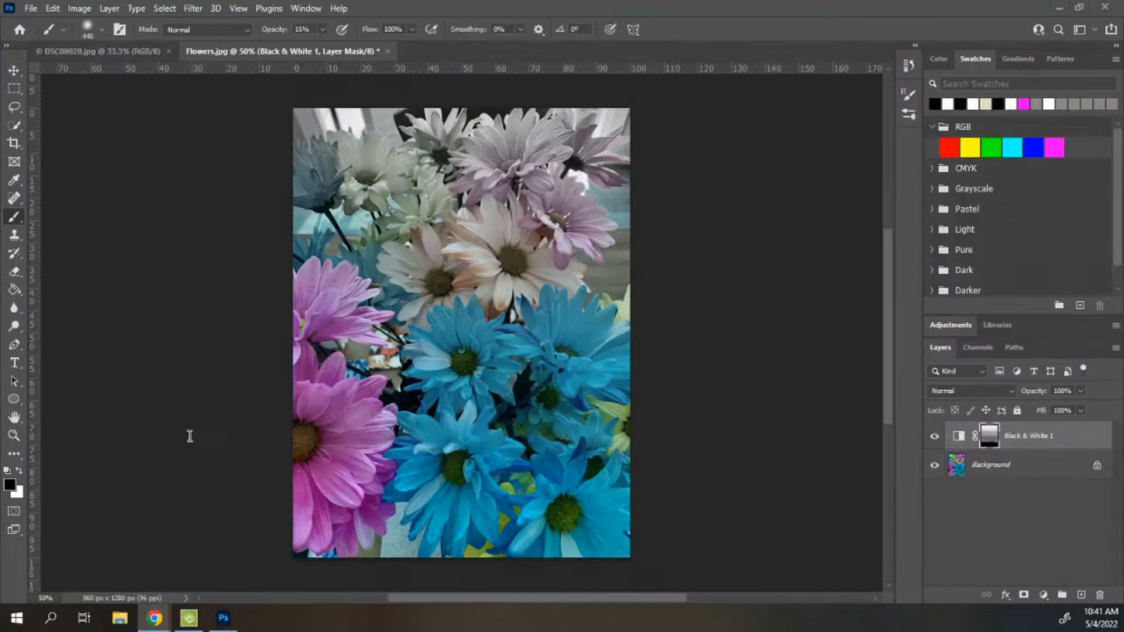
pyautogui.click(33, 9)
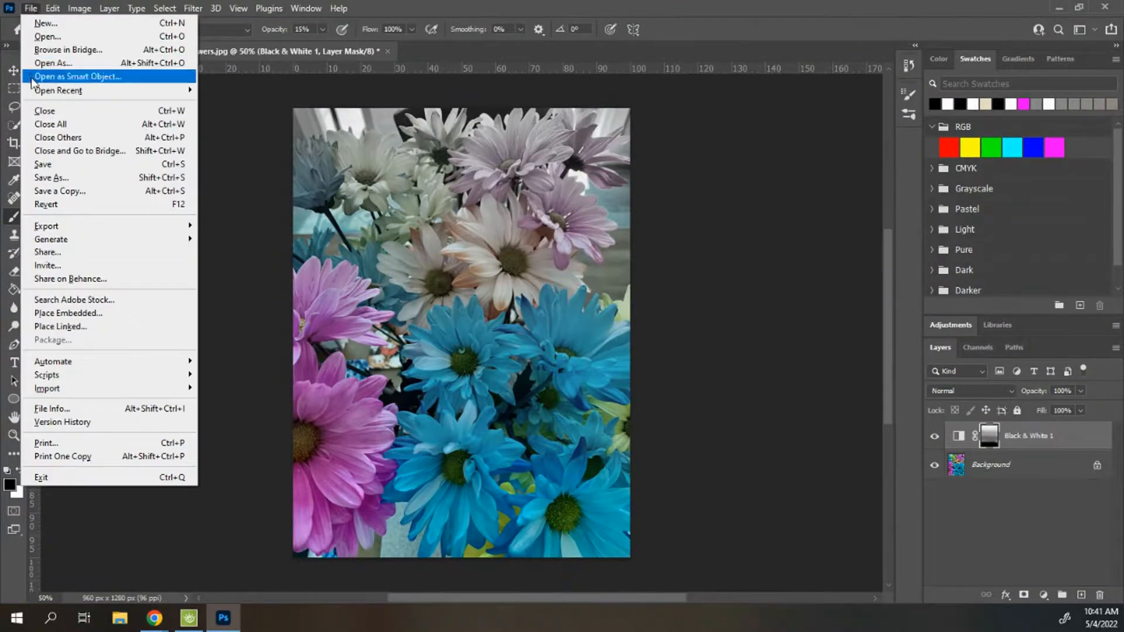
pyautogui.click(73, 184)
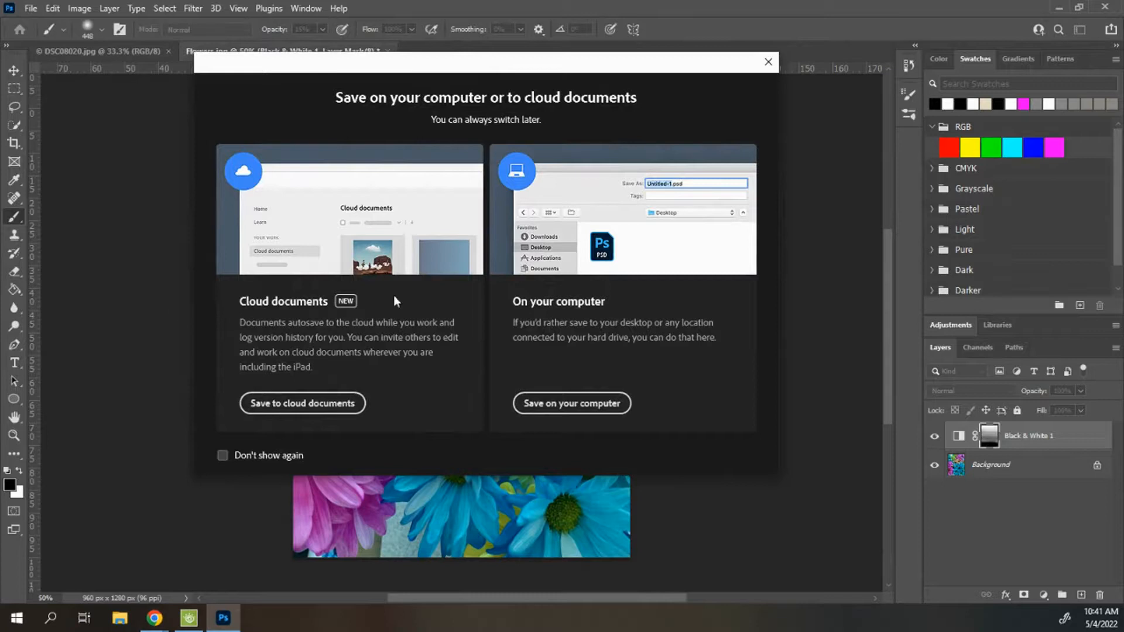
pyautogui.click(592, 404)
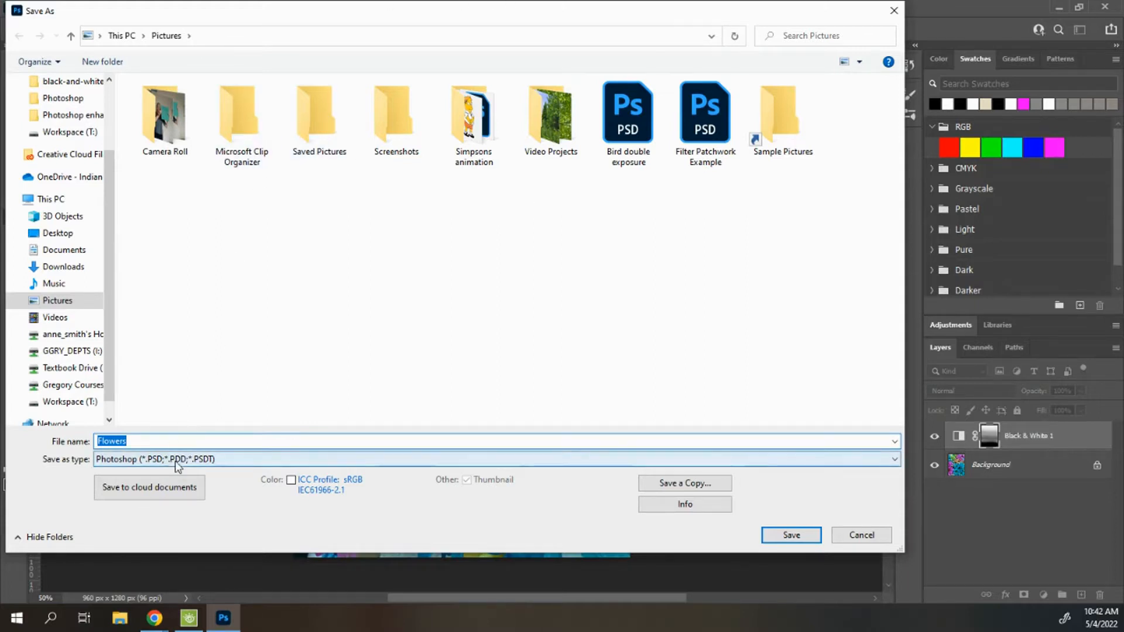
pyautogui.click(891, 10)
# - Open the Export As settings for the Flowers image and set the file format to JPG
pyautogui.click(31, 8)
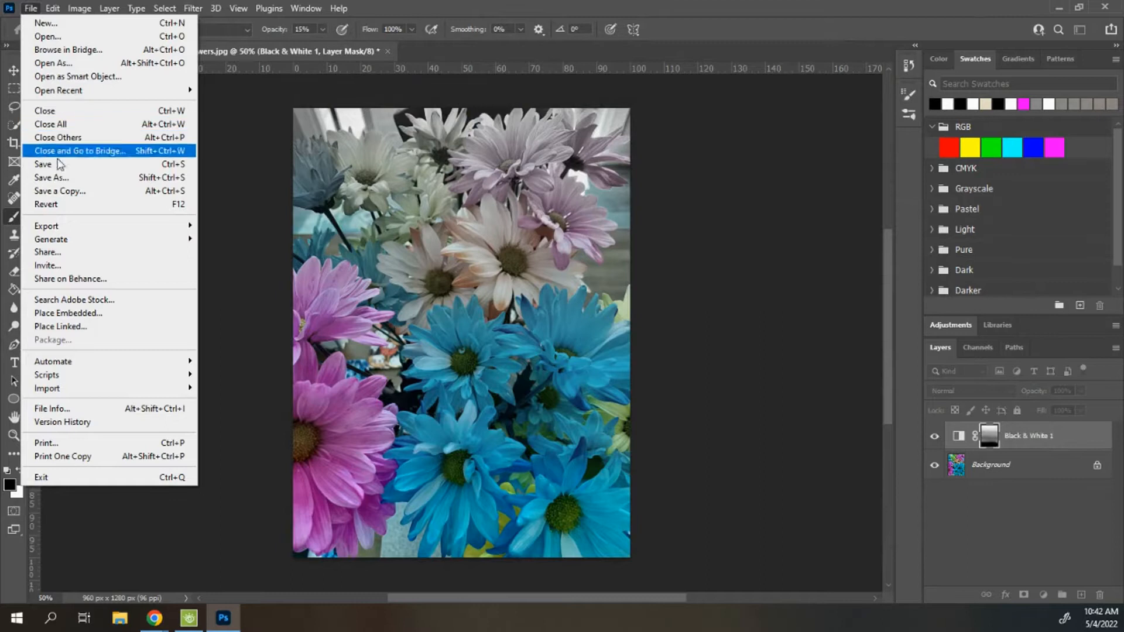
pyautogui.moveTo(82, 227)
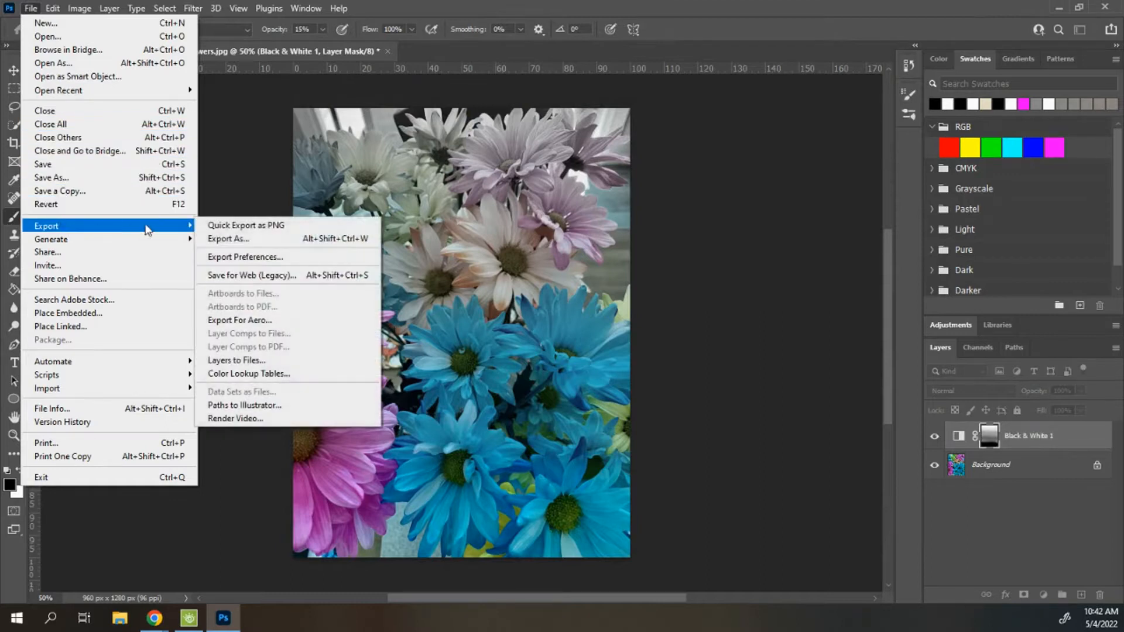
pyautogui.click(226, 238)
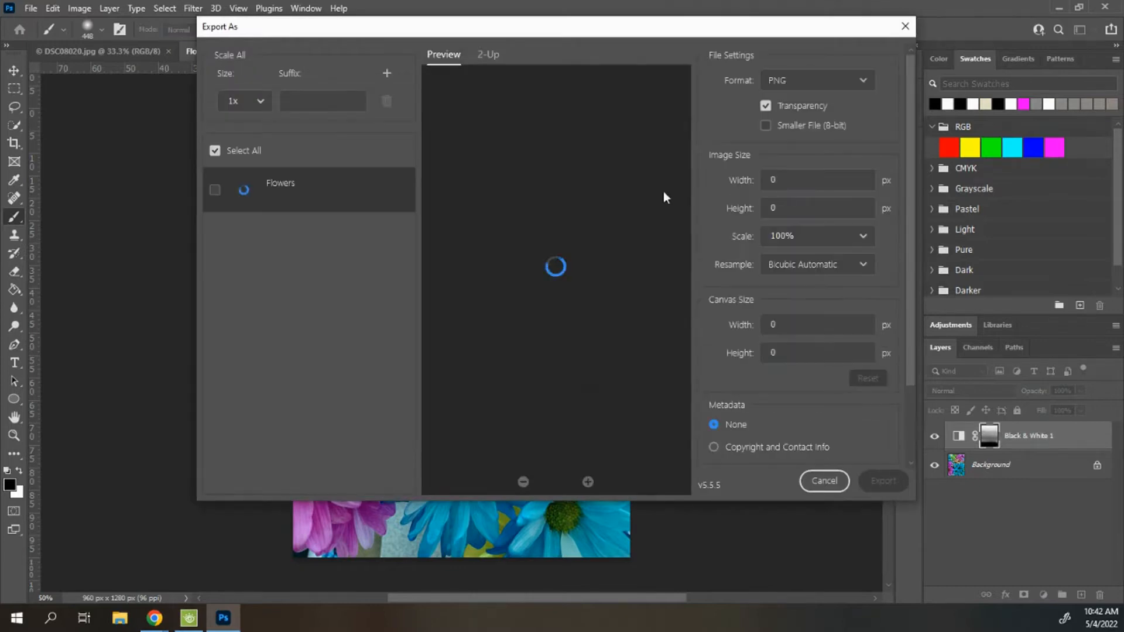
pyautogui.click(798, 82)
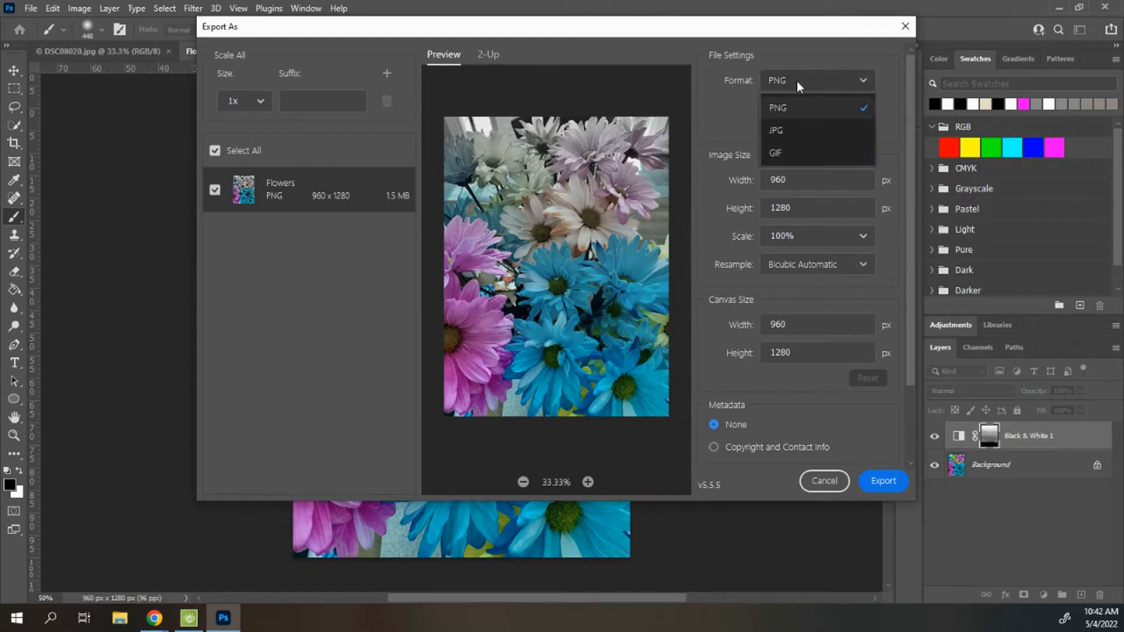
pyautogui.click(789, 131)
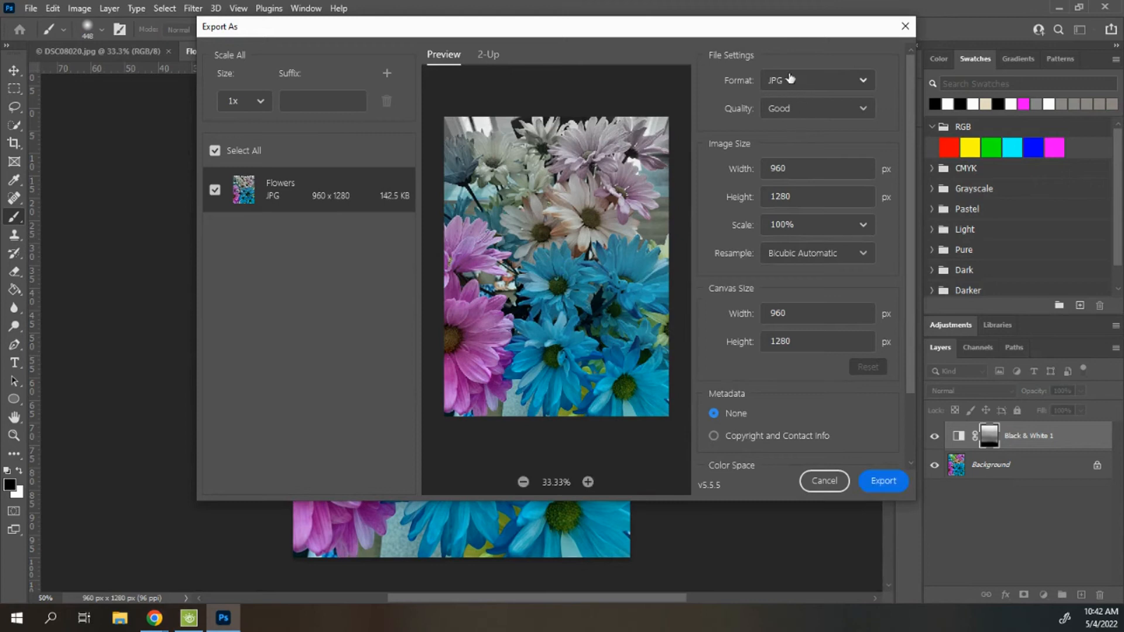